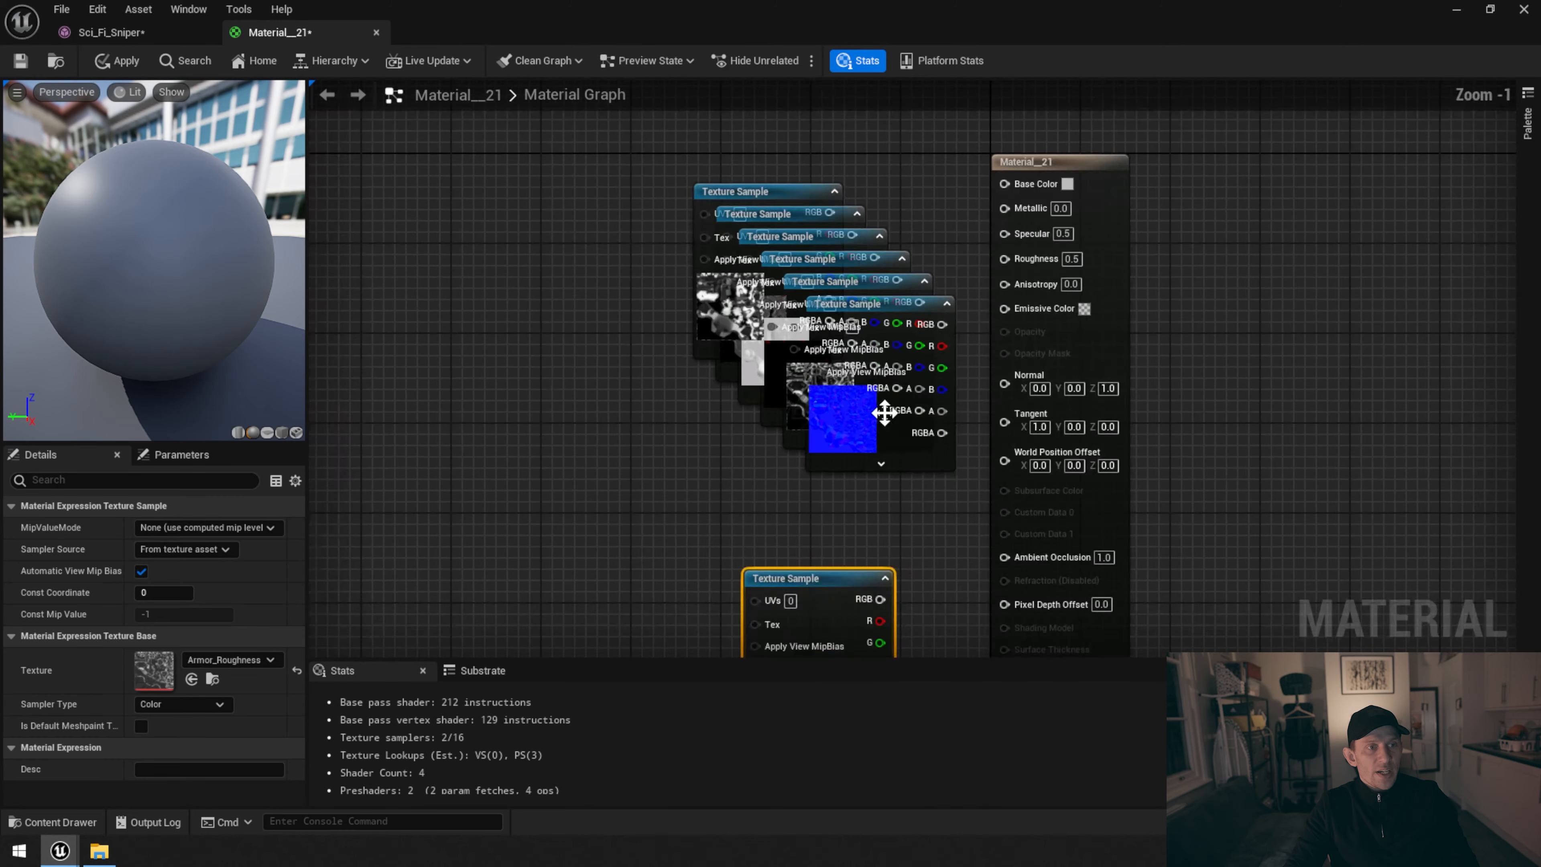
Spread the overlapping Texture Sample nodes into a vertical column beside the Material__21 result node
{"action": "right_click_drag", "start_coordinate": [955, 159], "coordinate": [966, 296]}
{"action": "left_click_drag", "start_coordinate": [807, 290], "coordinate": [831, 127]}
{"action": "left_click_drag", "start_coordinate": [897, 347], "coordinate": [644, 361]}
{"action": "scroll", "coordinate": [1018, 420], "scroll_direction": "down", "scroll_amount": 3}
{"action": "right_click_drag", "start_coordinate": [1018, 420], "coordinate": [1025, 194]}
{"action": "left_click_drag", "start_coordinate": [936, 386], "coordinate": [932, 548]}
{"action": "left_click_drag", "start_coordinate": [984, 244], "coordinate": [930, 328]}
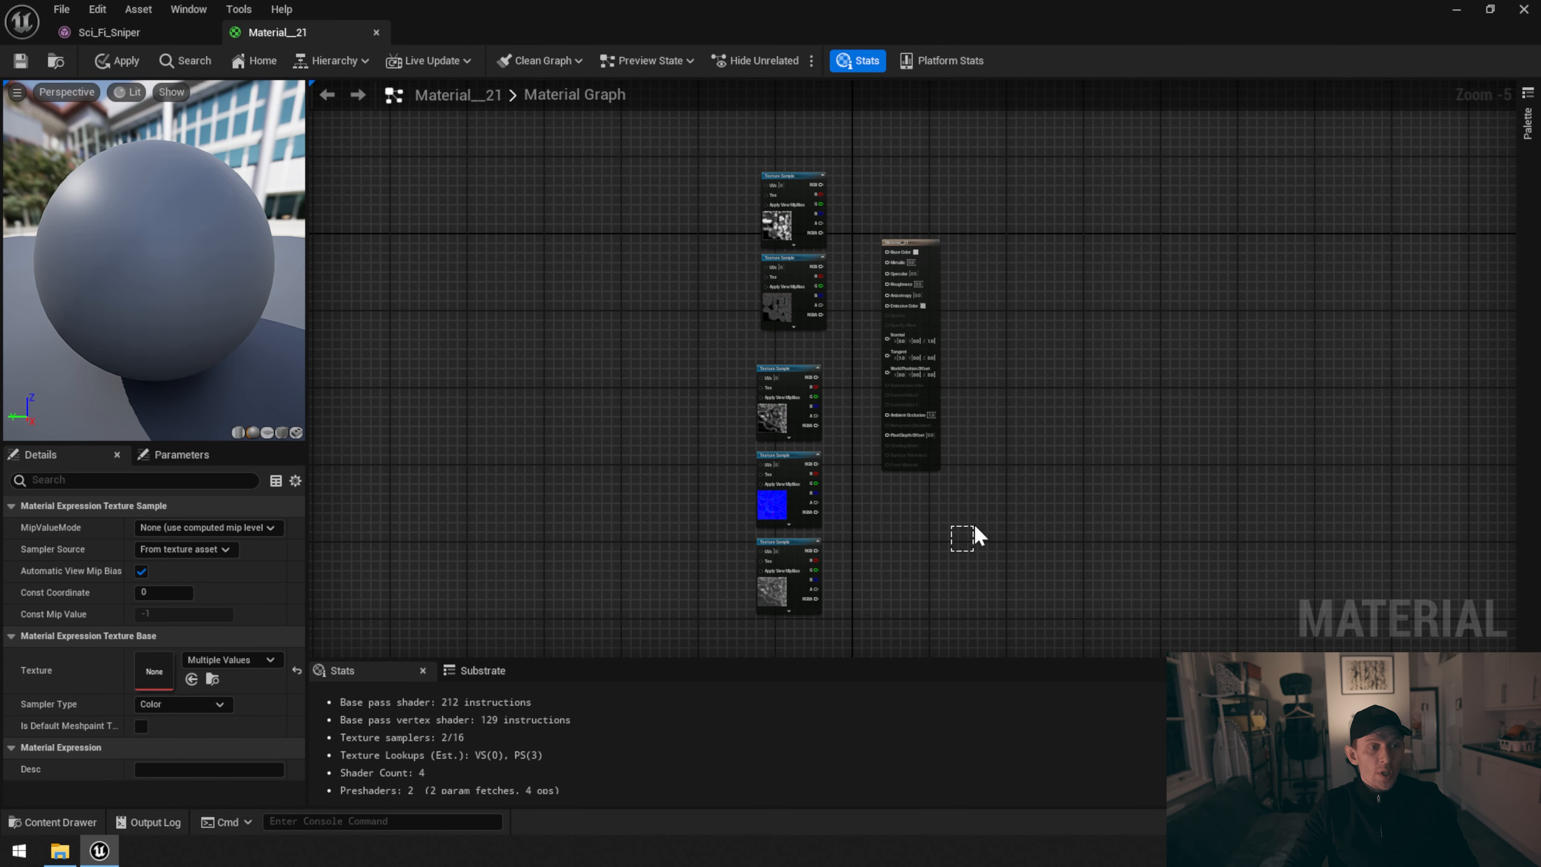
{"action": "left_click_drag", "start_coordinate": [973, 527], "coordinate": [974, 528]}
{"action": "left_click", "coordinate": [783, 590]}
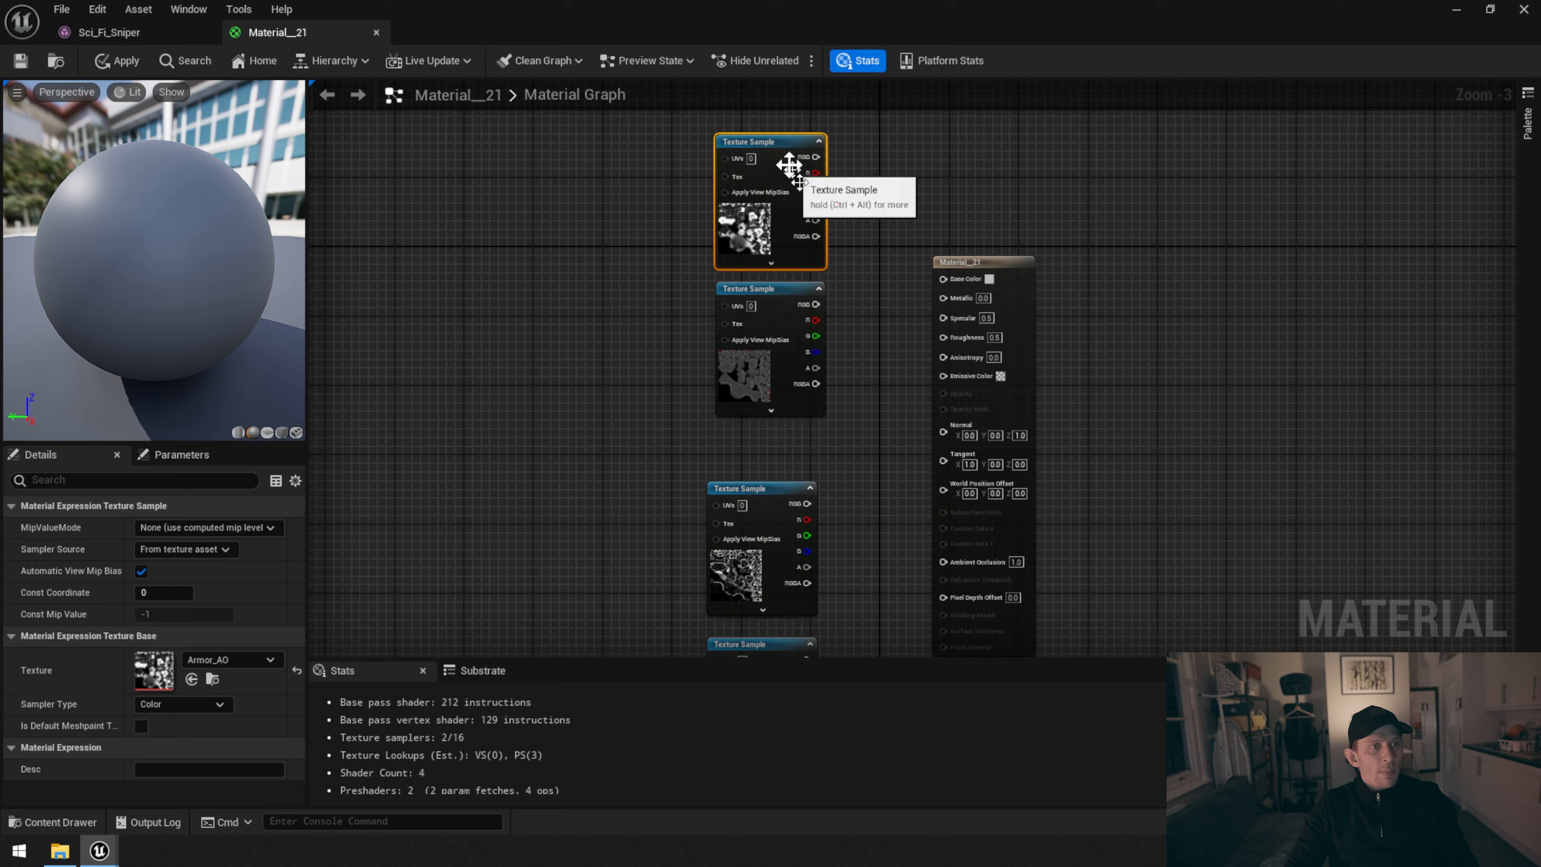
Move the Armor_AO texture sample below the others and connect its RGB output to Ambient Occlusion
{"action": "left_click_drag", "start_coordinate": [785, 165], "coordinate": [901, 616]}
{"action": "scroll", "coordinate": [910, 608], "scroll_direction": "up", "scroll_amount": 3}
{"action": "left_click_drag", "start_coordinate": [919, 468], "coordinate": [961, 387]}
{"action": "scroll", "coordinate": [1086, 507], "scroll_direction": "down", "scroll_amount": 3}
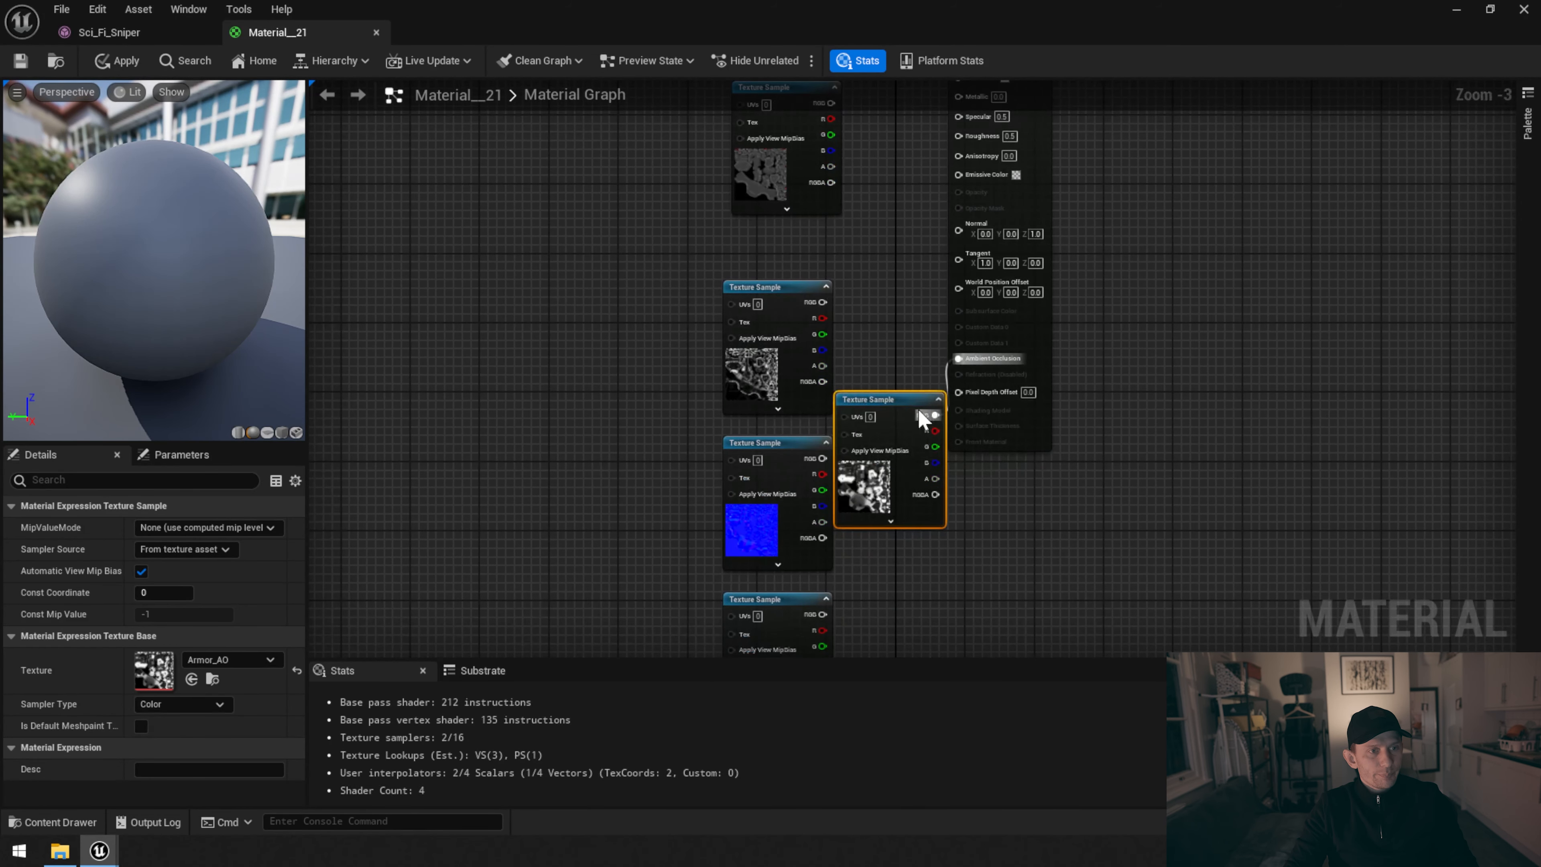
{"action": "left_click_drag", "start_coordinate": [898, 540], "coordinate": [890, 584]}
{"action": "right_click_drag", "start_coordinate": [890, 584], "coordinate": [906, 476]}
Connect the Armor_Normal texture's RGB output to Normal and the Armor_Roughness texture's RGB output to Roughness
{"action": "left_click_drag", "start_coordinate": [712, 522], "coordinate": [764, 279]}
{"action": "left_click_drag", "start_coordinate": [808, 495], "coordinate": [737, 375]}
{"action": "left_click_drag", "start_coordinate": [898, 477], "coordinate": [820, 511]}
{"action": "right_click_drag", "start_coordinate": [870, 351], "coordinate": [869, 527]}
{"action": "left_click_drag", "start_coordinate": [768, 406], "coordinate": [972, 302]}
{"action": "right_click_drag", "start_coordinate": [851, 508], "coordinate": [851, 465]}
{"action": "left_click", "coordinate": [741, 533]}
{"action": "left_click_drag", "start_coordinate": [775, 519], "coordinate": [978, 166]}
Connect the Armor_Diffuse texture's RGB output to Base Color and the Armor_Metallic texture's RGB output to Metallic
{"action": "right_click_drag", "start_coordinate": [1219, 277], "coordinate": [1219, 408]}
{"action": "left_click_drag", "start_coordinate": [810, 260], "coordinate": [804, 185]}
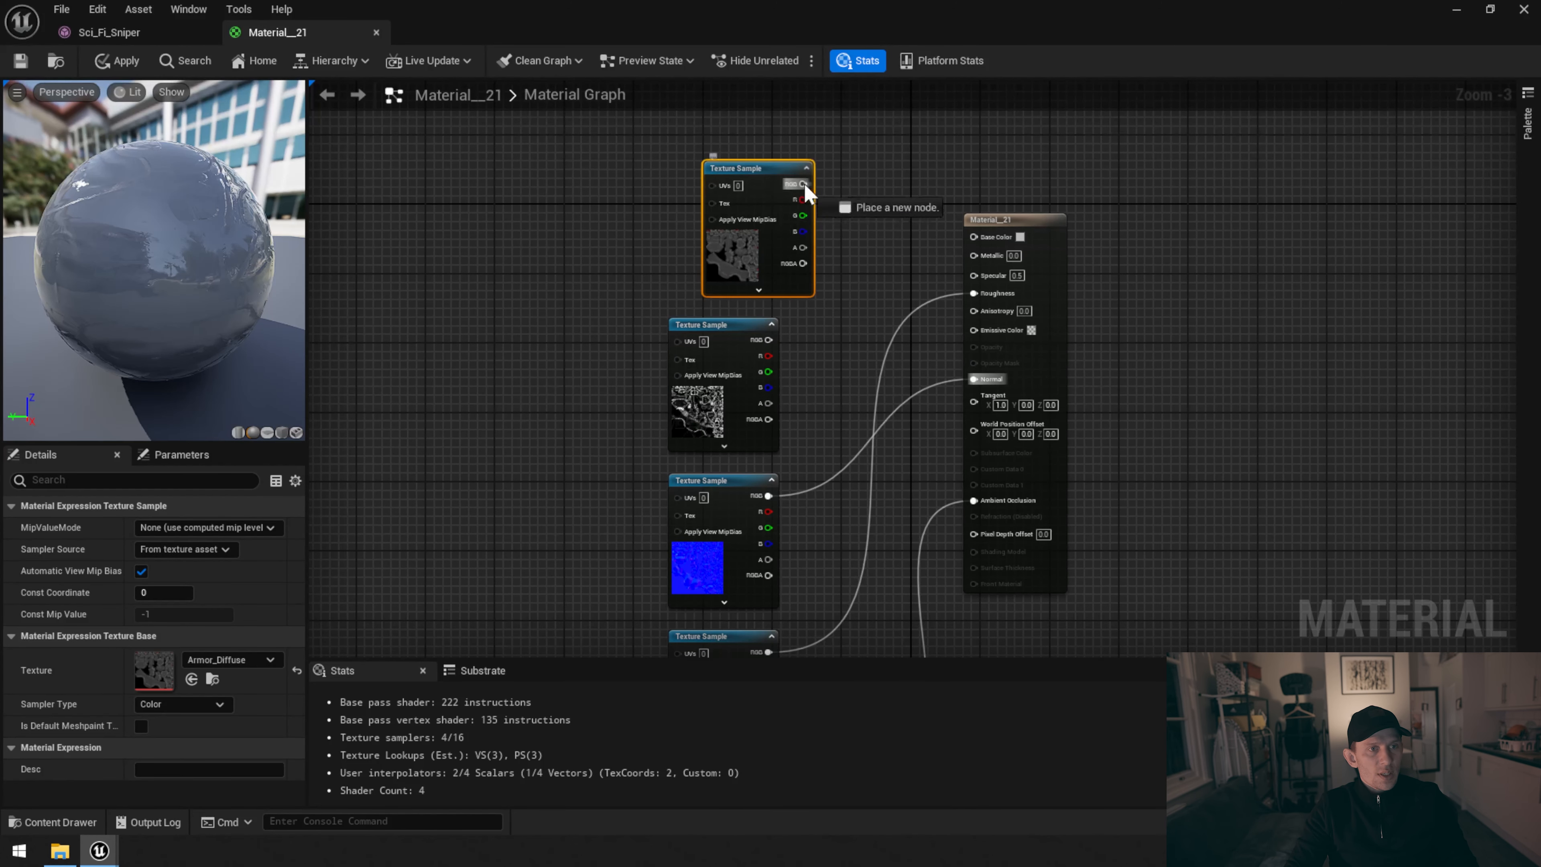
{"action": "left_click_drag", "start_coordinate": [998, 246], "coordinate": [997, 241]}
{"action": "left_click_drag", "start_coordinate": [784, 197], "coordinate": [761, 170]}
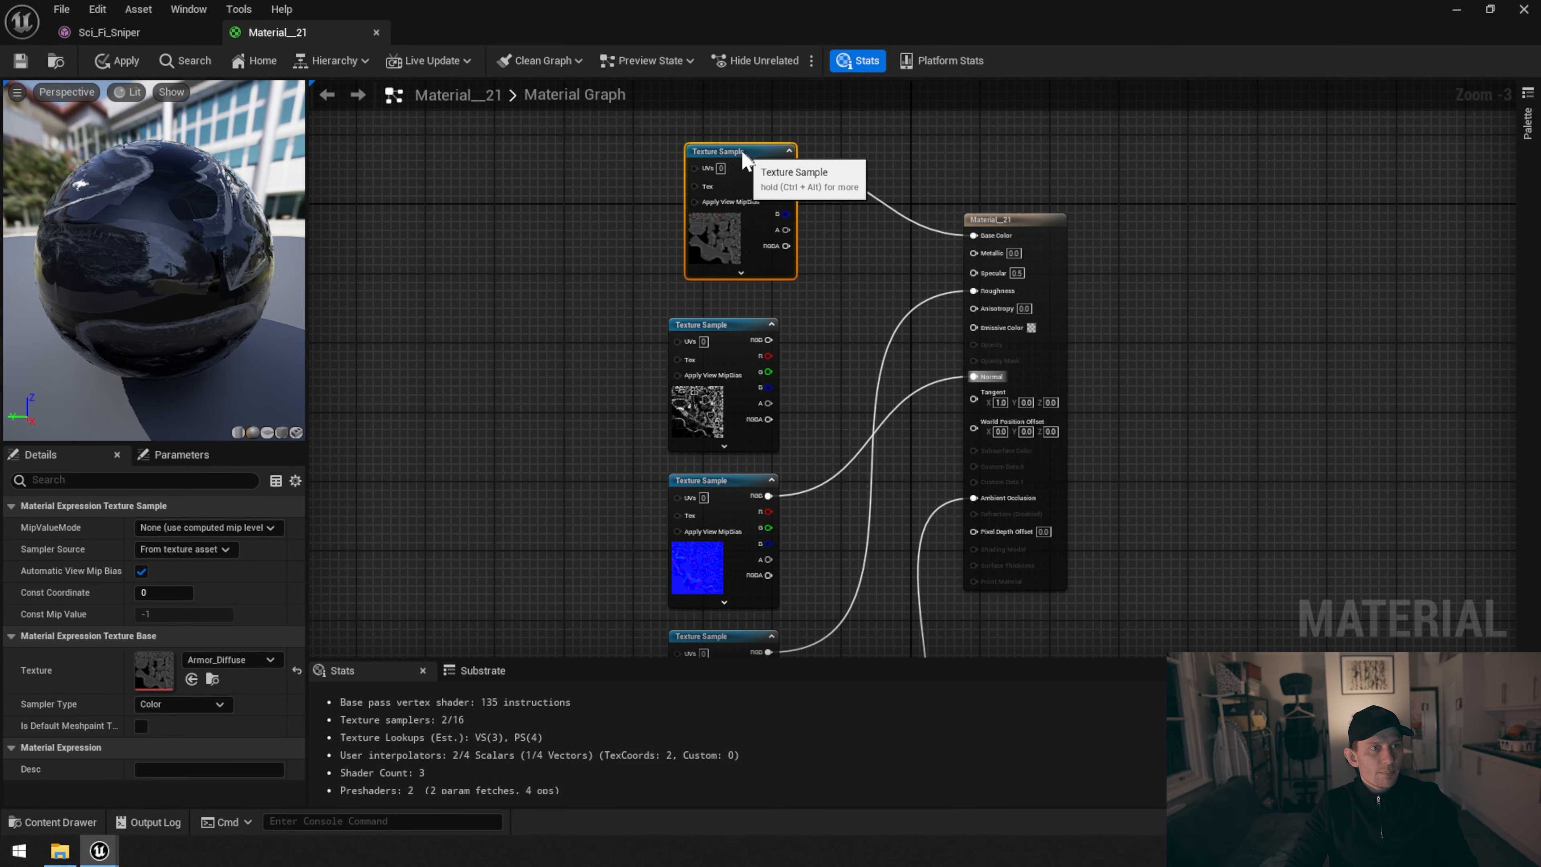
{"action": "left_click", "coordinate": [741, 331]}
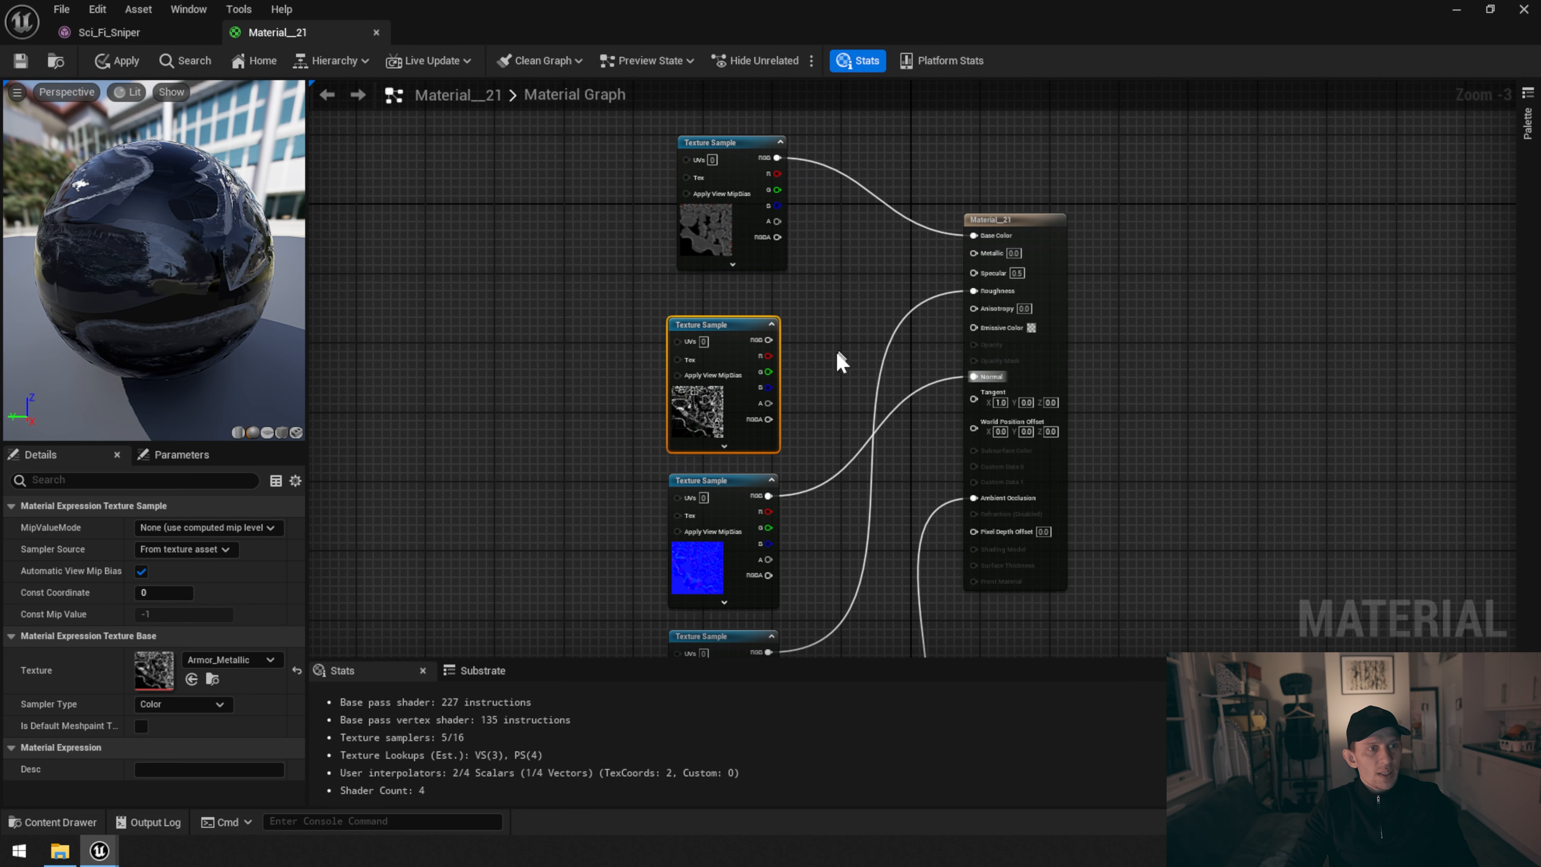
{"action": "left_click_drag", "start_coordinate": [771, 339], "coordinate": [974, 251]}
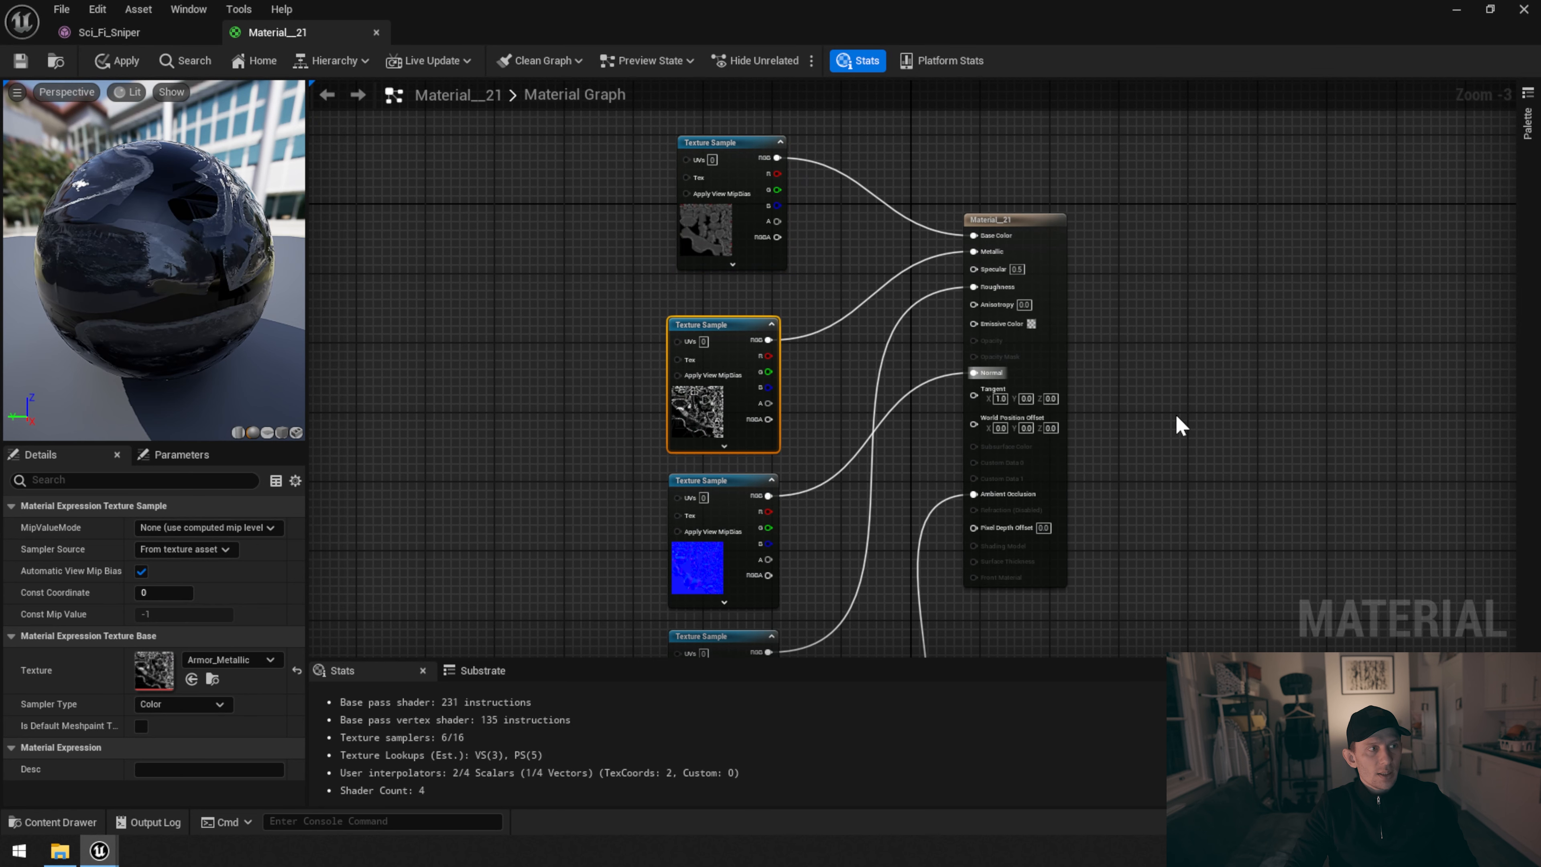
Convert all five Texture Sample nodes to parameters
{"action": "scroll", "coordinate": [1180, 425], "scroll_direction": "down", "scroll_amount": 2}
{"action": "left_click", "coordinate": [875, 525]}
{"action": "left_click_drag", "start_coordinate": [781, 147], "coordinate": [892, 649]}
{"action": "right_click_drag", "start_coordinate": [952, 508], "coordinate": [954, 600]}
{"action": "right_click", "coordinate": [862, 376]}
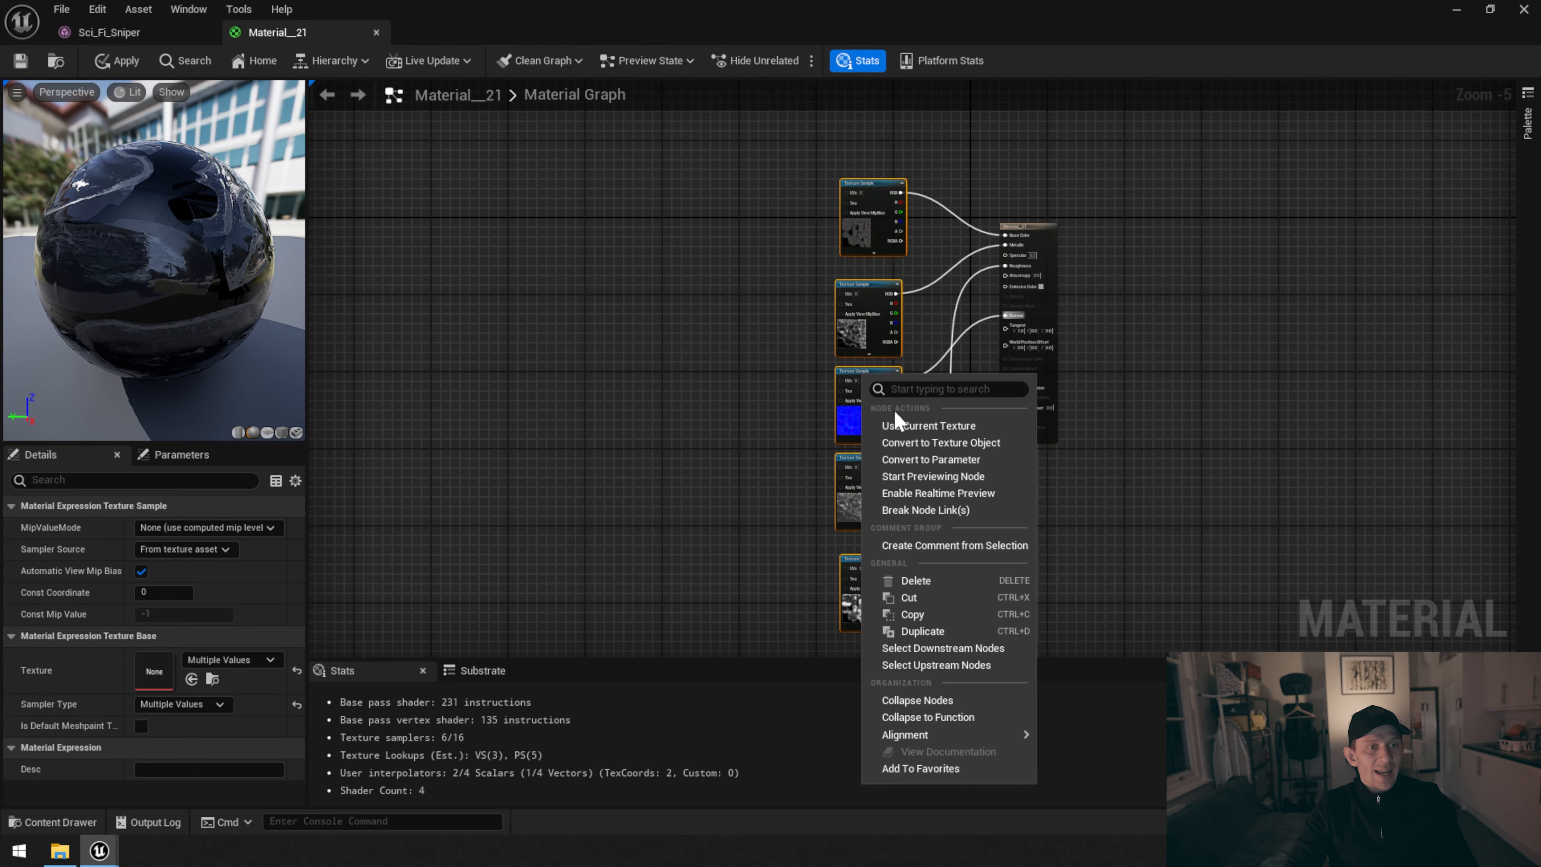
{"action": "left_click", "coordinate": [923, 460]}
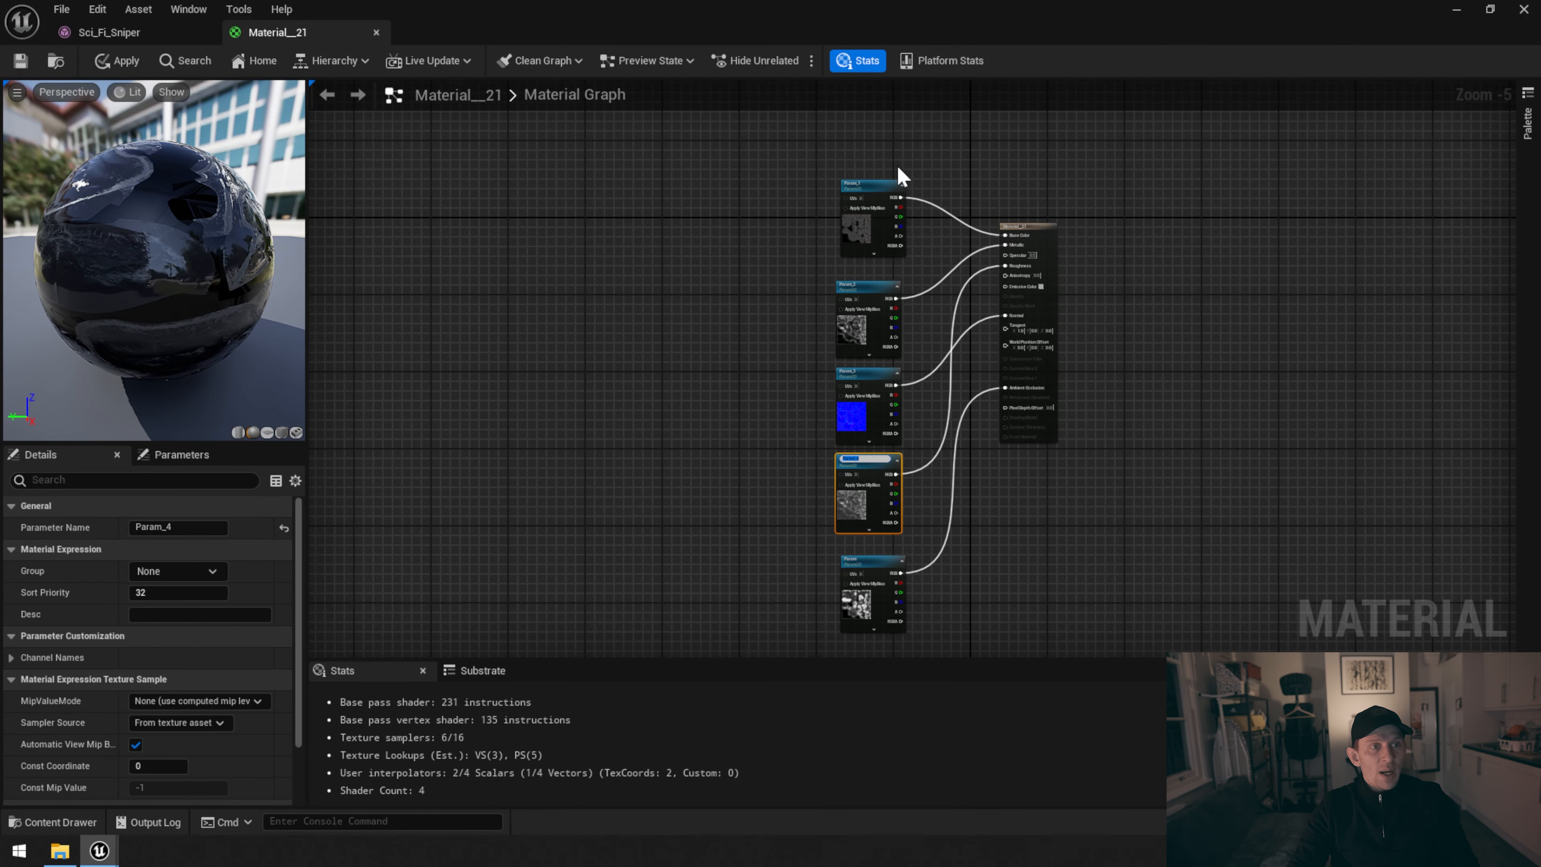
Rename the texture parameters Color Base, Metalic, Normal, Roughness and AO to match their connected material inputs
{"action": "scroll", "coordinate": [901, 176], "scroll_direction": "up", "scroll_amount": 2}
{"action": "scroll", "coordinate": [899, 196], "scroll_direction": "up", "scroll_amount": 3}
{"action": "left_click", "coordinate": [818, 213]}
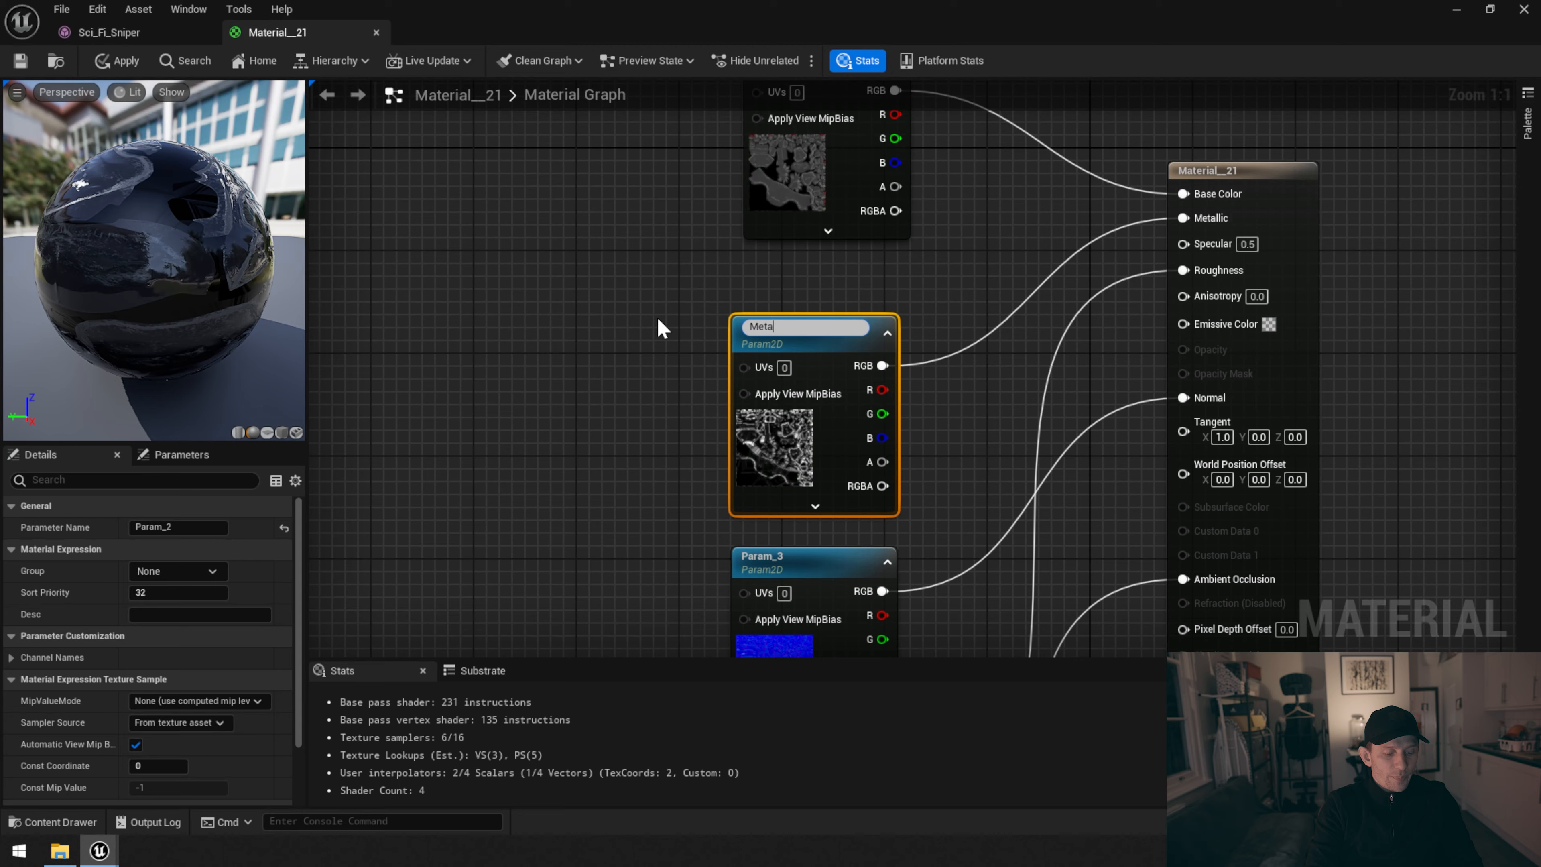
{"action": "double_click", "coordinate": [825, 334]}
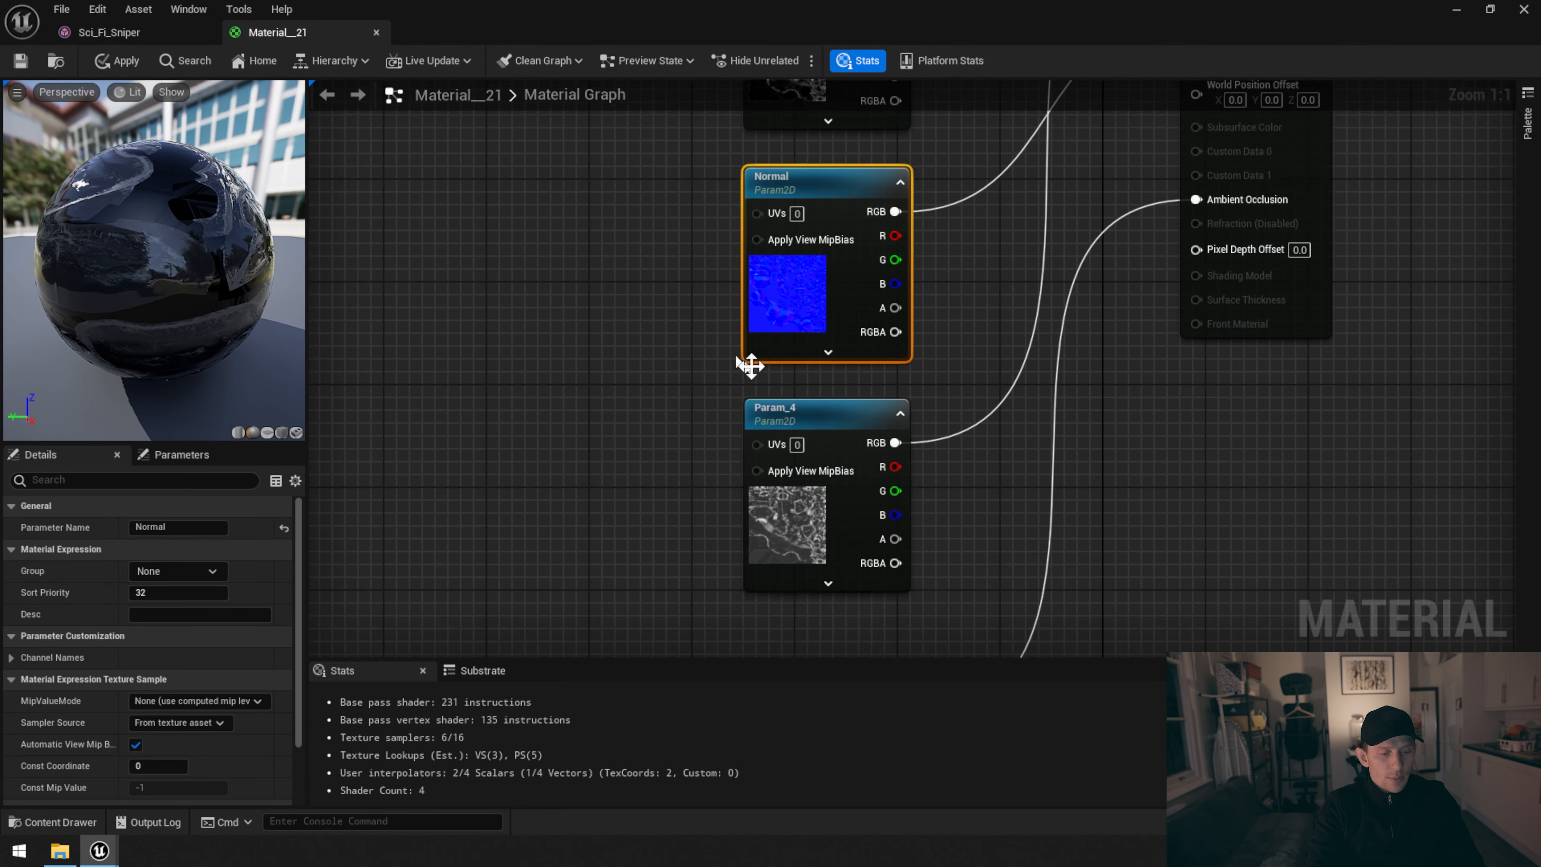
{"action": "double_click", "coordinate": [850, 413]}
{"action": "type", "text": "AO"}
{"action": "key", "text": "Return"}
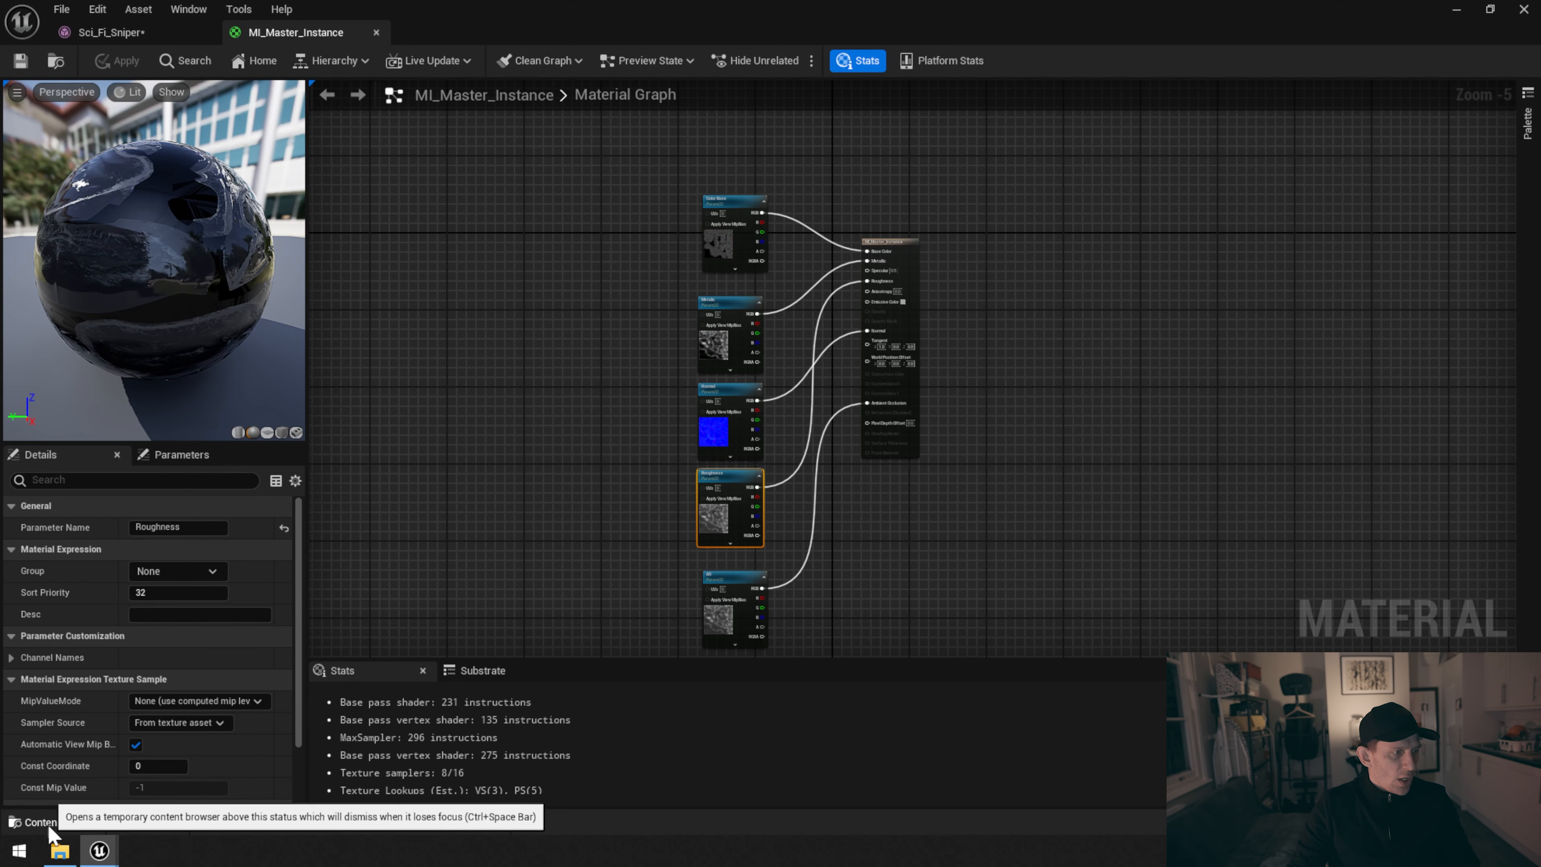
Create a material instance of MI_Master_Instance in the FBX_Character folder and name it MI_Armor
{"action": "left_click", "coordinate": [37, 823]}
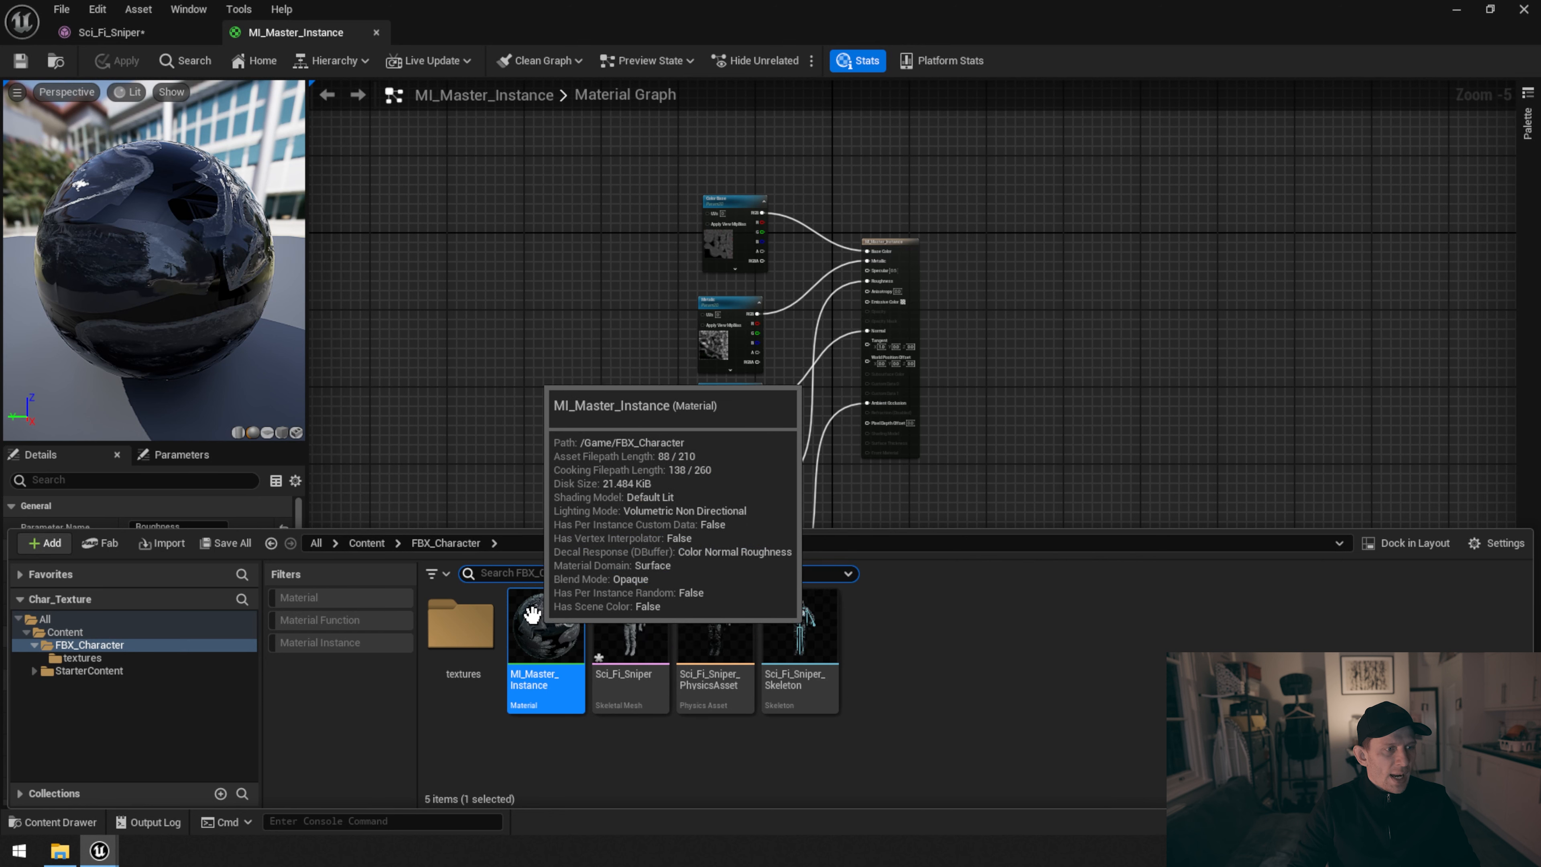
{"action": "right_click", "coordinate": [537, 629]}
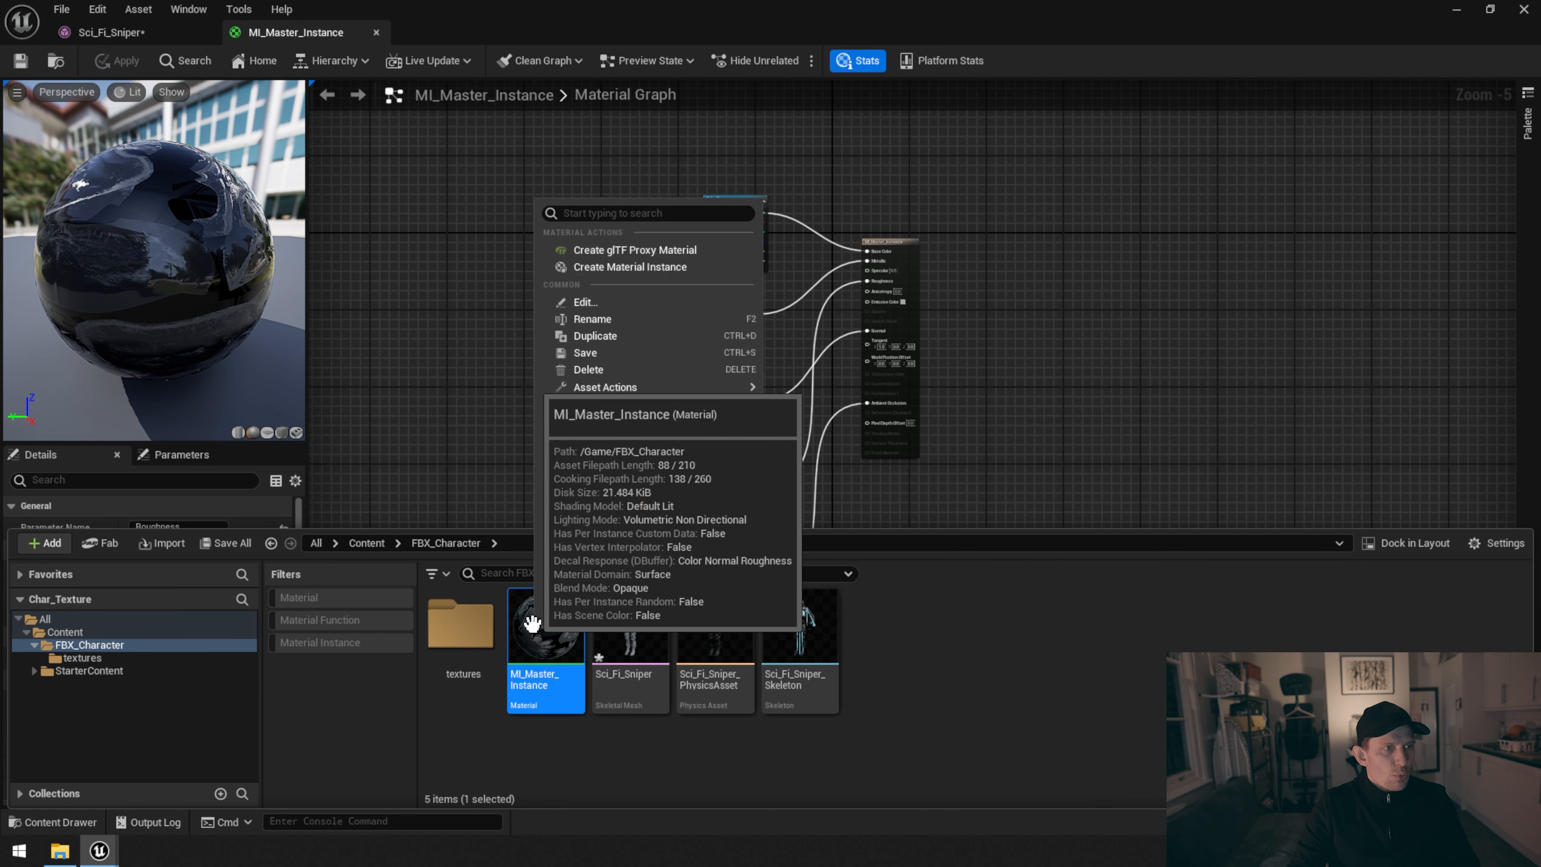
{"action": "left_click", "coordinate": [629, 272]}
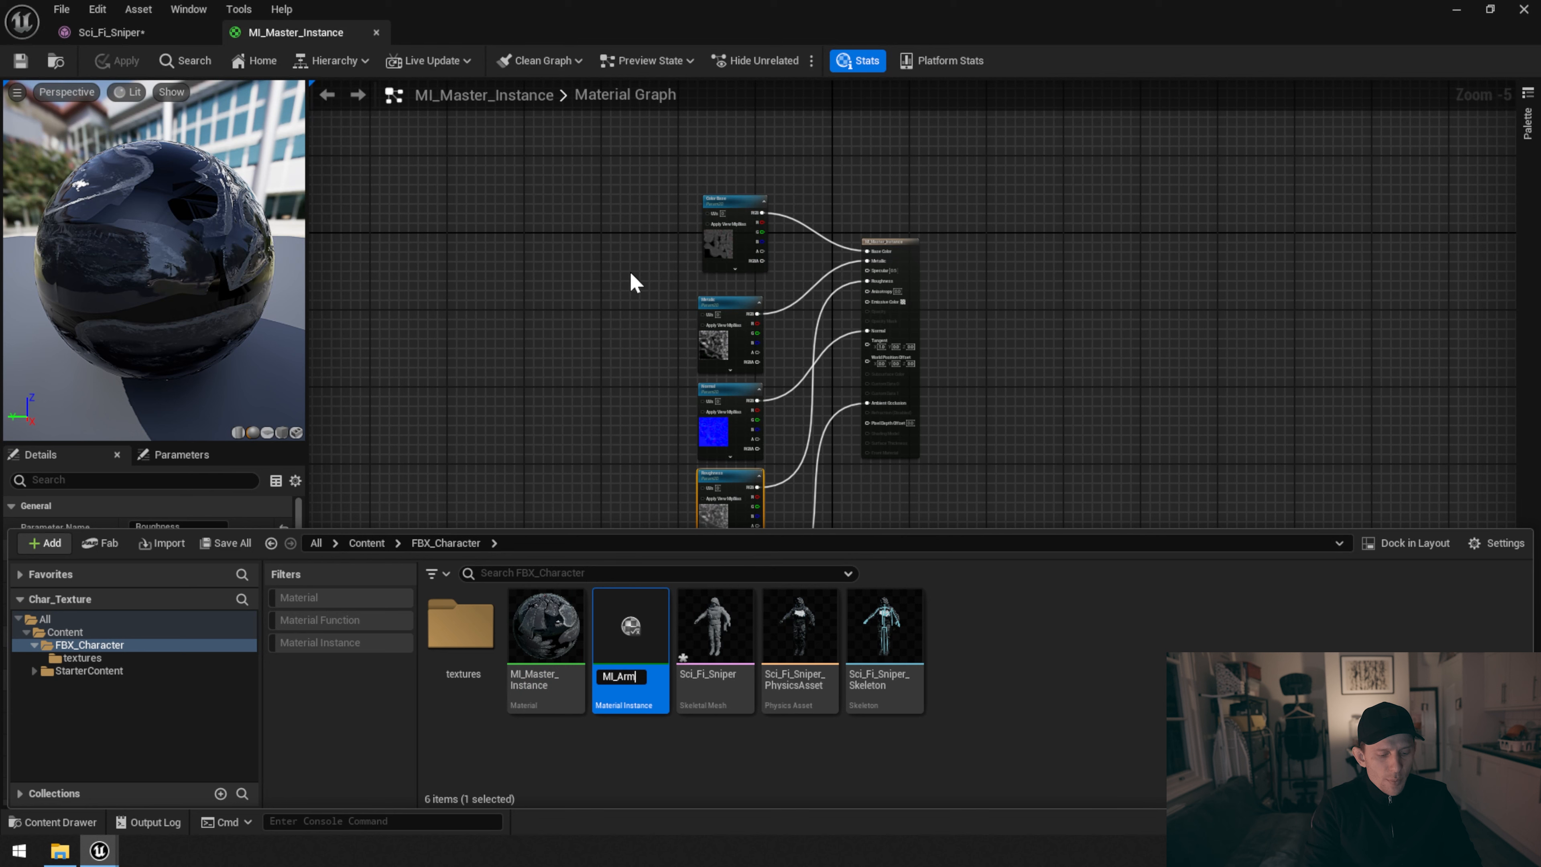
{"action": "type", "text": "MI_Armor"}
{"action": "key", "text": "Return"}
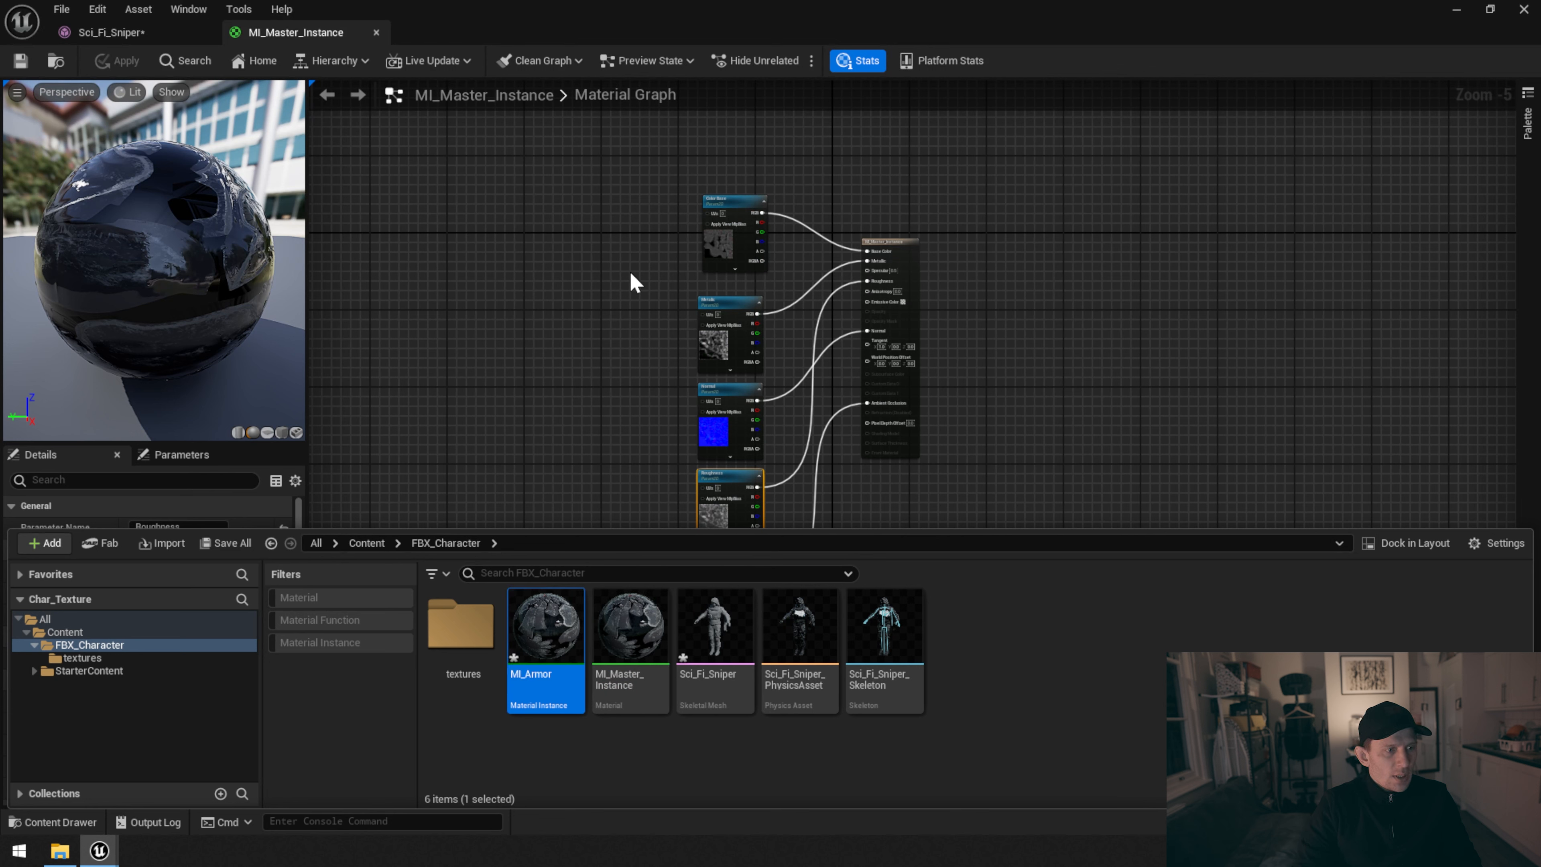
Create a second material instance of MI_Master_Instance and name it MI_Body
{"action": "right_click", "coordinate": [628, 634]}
{"action": "left_click", "coordinate": [709, 278]}
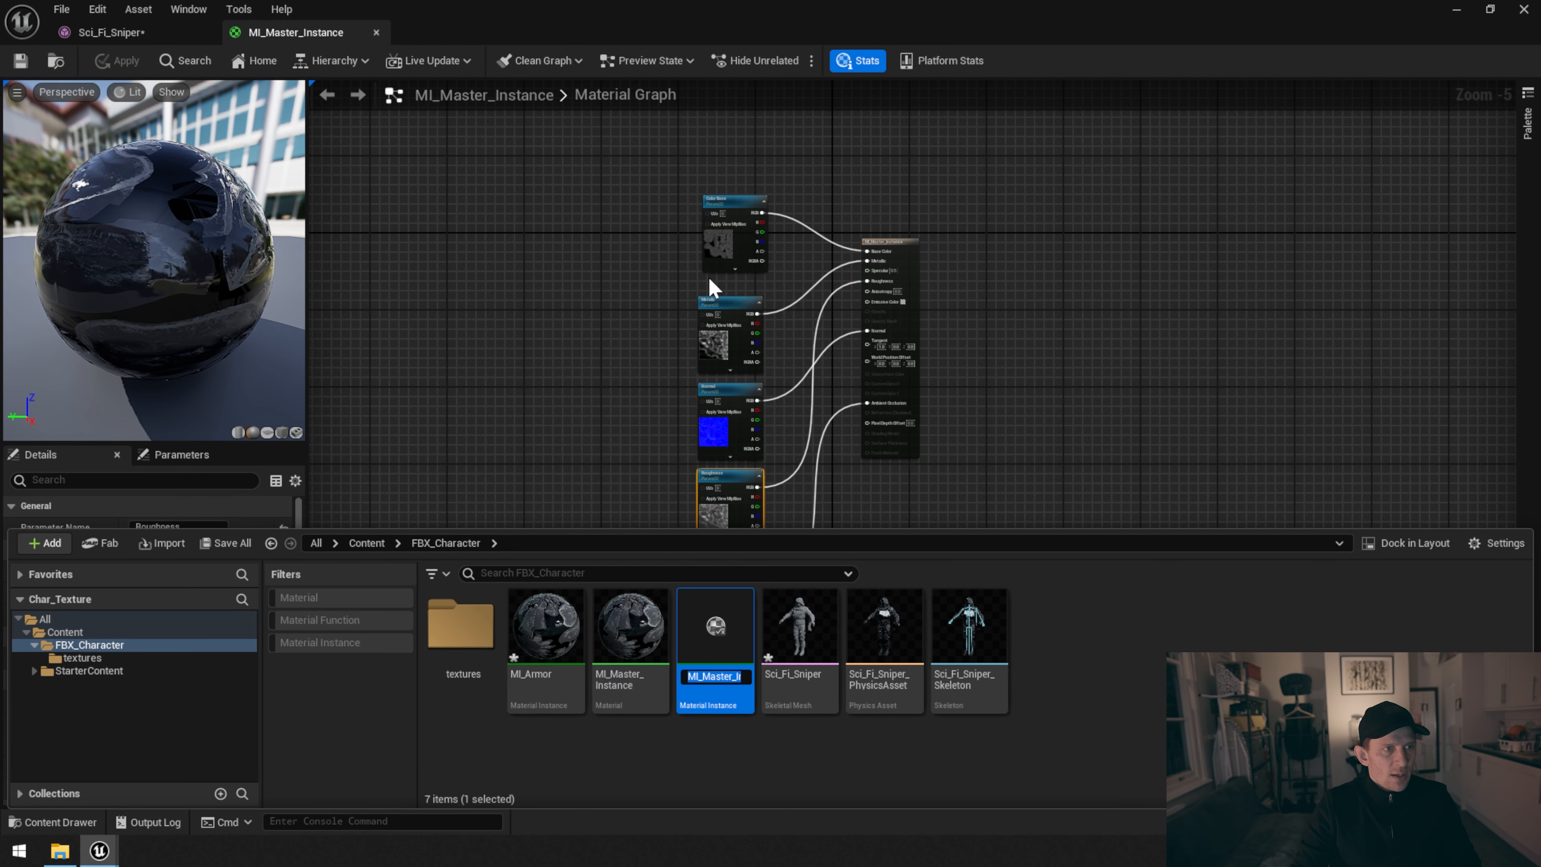
{"action": "type", "text": "MI_Body"}
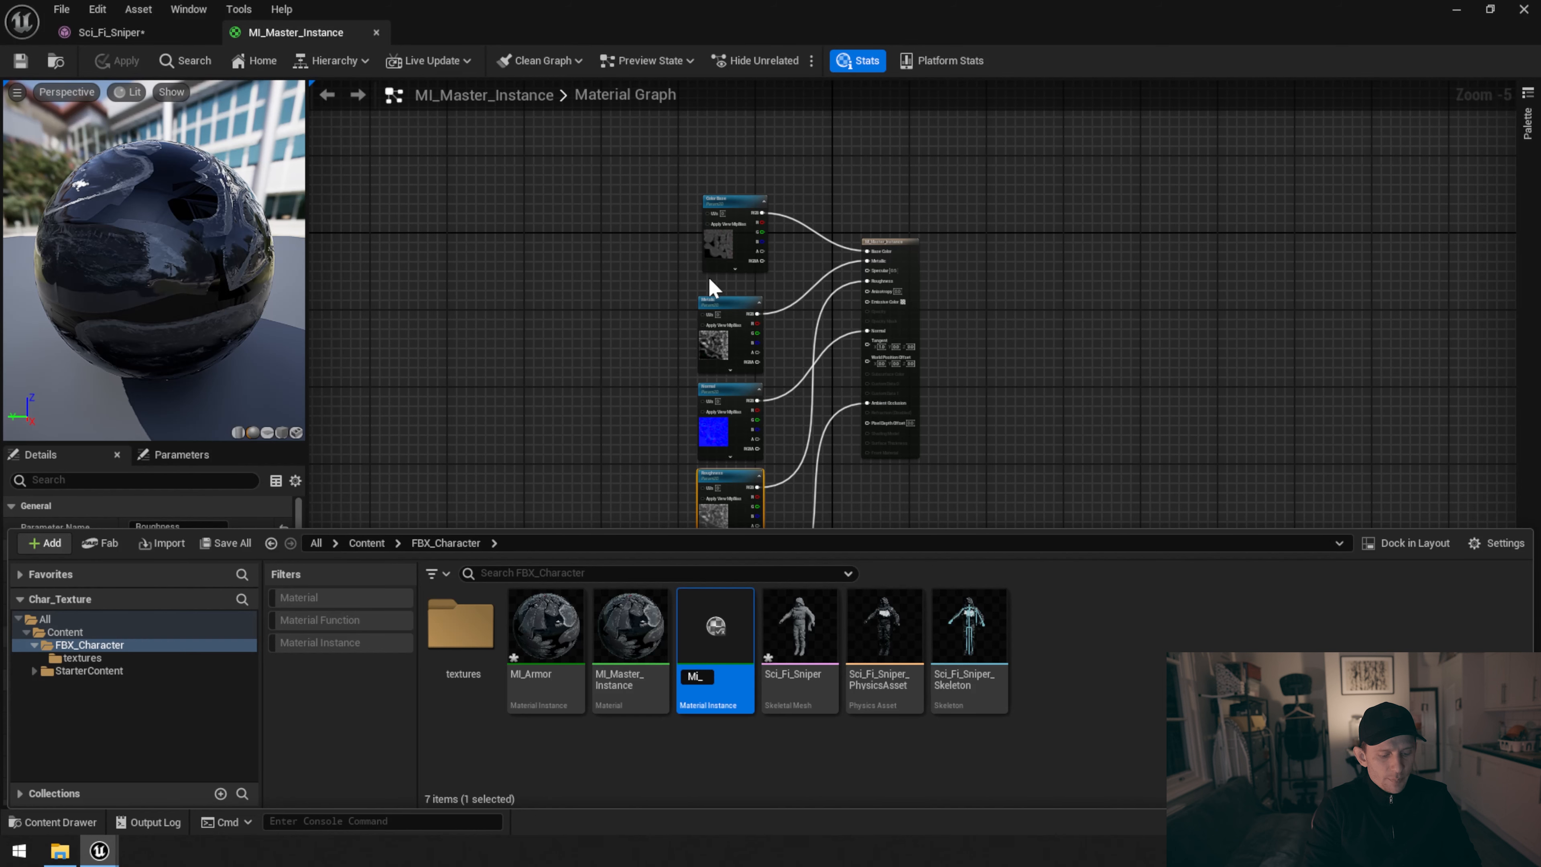
{"action": "key", "text": "Return"}
Create a third material instance of MI_Master_Instance and name it MI_Hood
{"action": "right_click", "coordinate": [715, 631]}
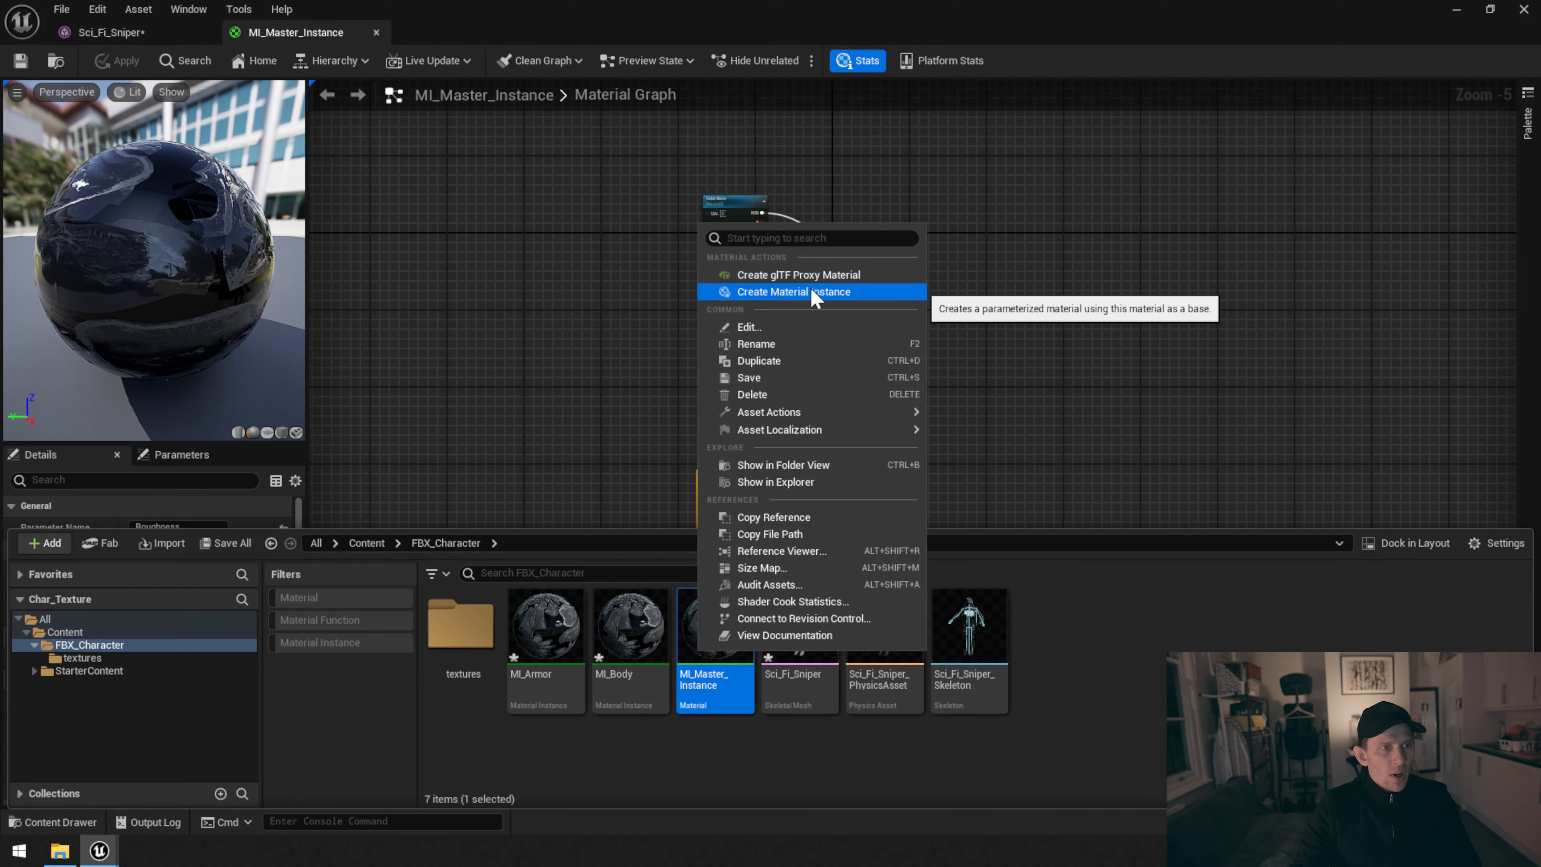
{"action": "left_click", "coordinate": [807, 292]}
{"action": "key", "text": "BackSpace"}
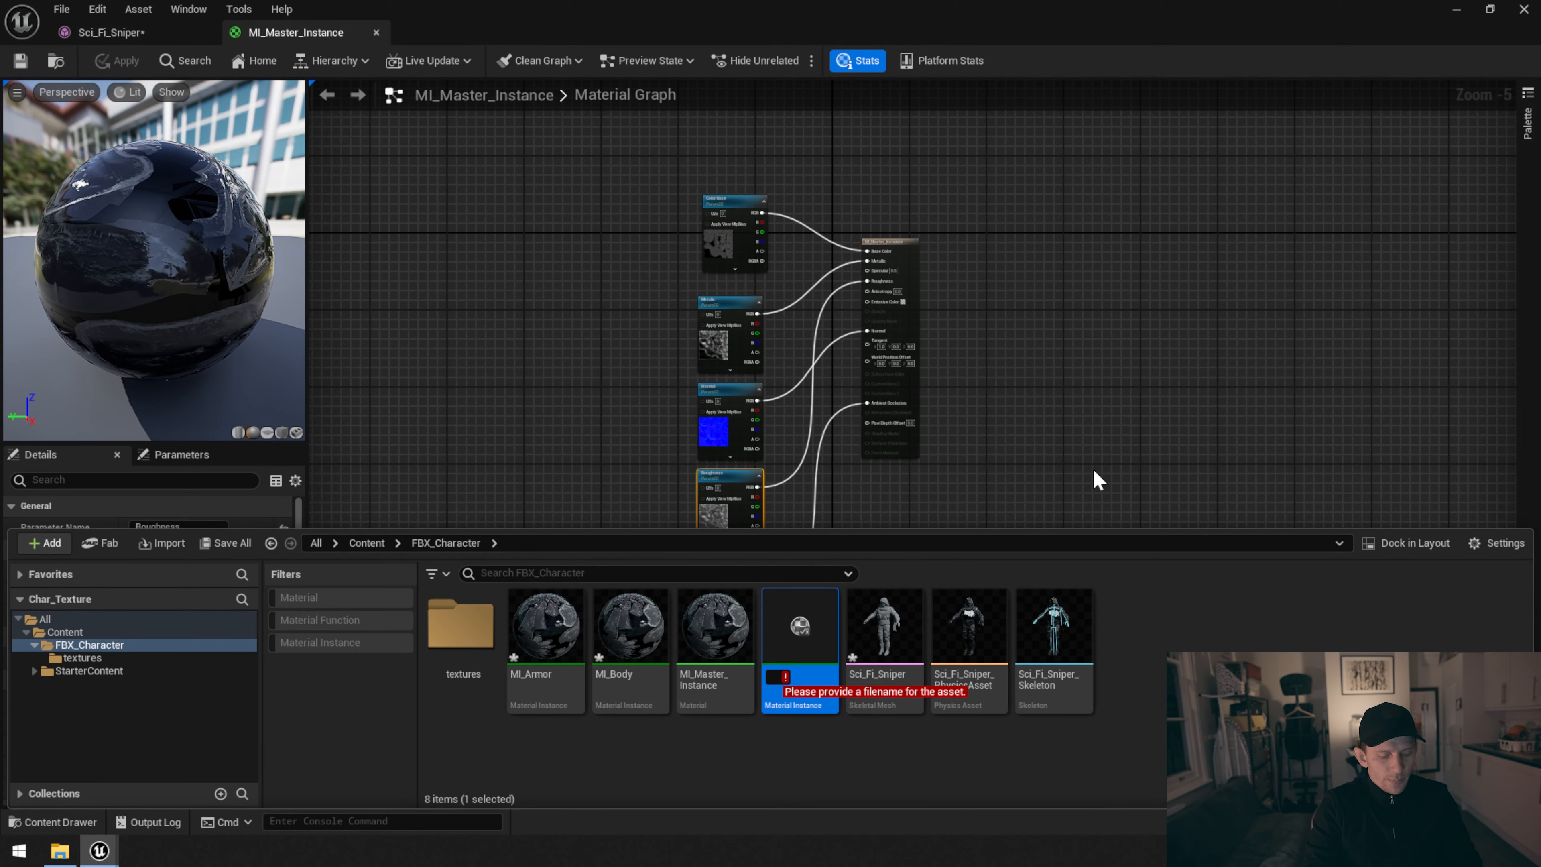
{"action": "type", "text": "MI_H"}
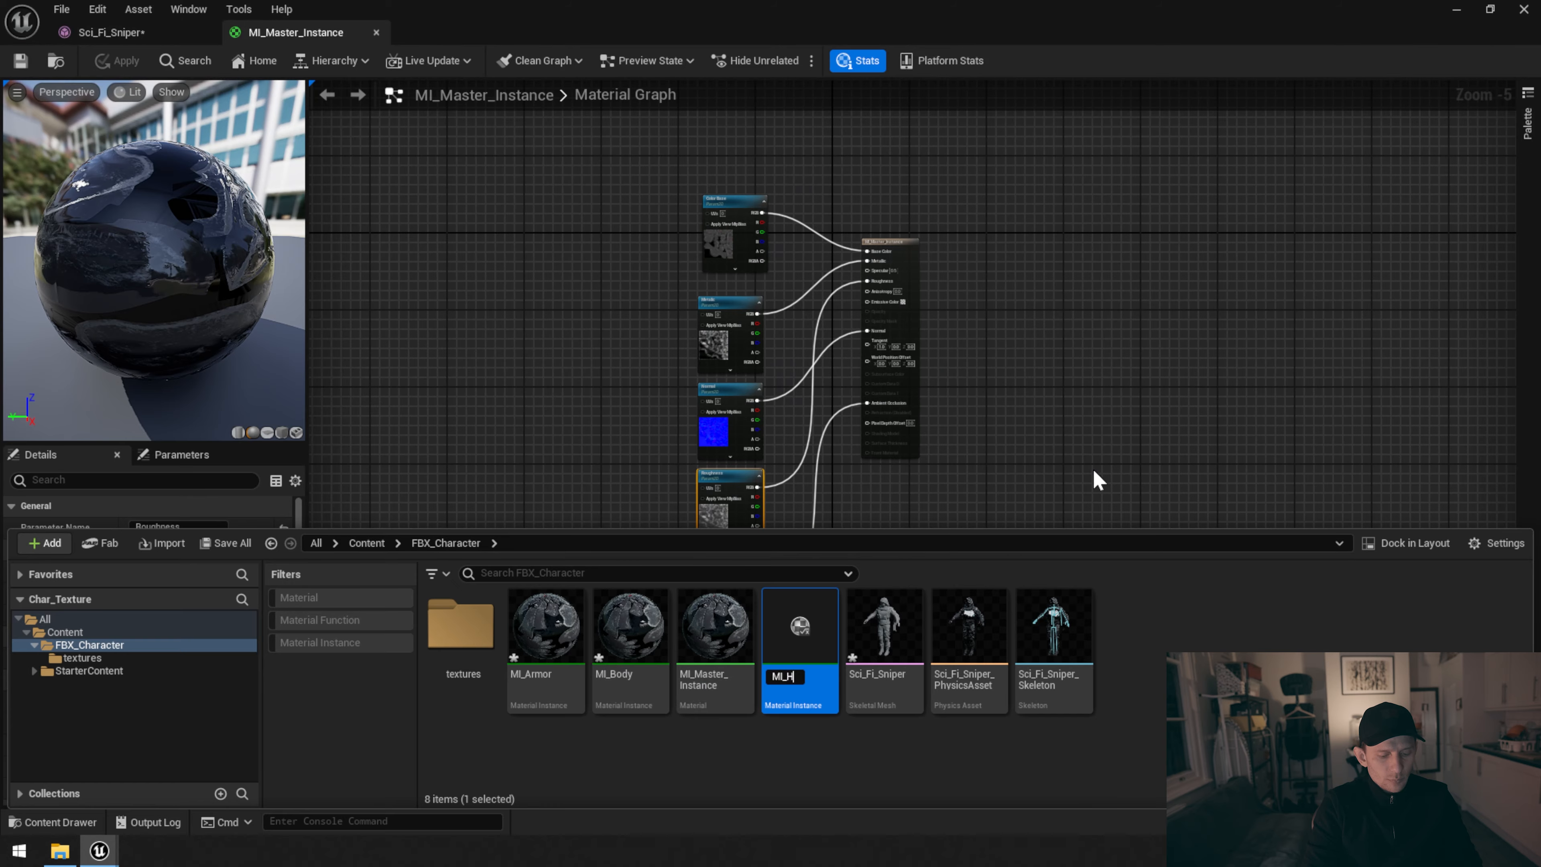
{"action": "type", "text": "o"}
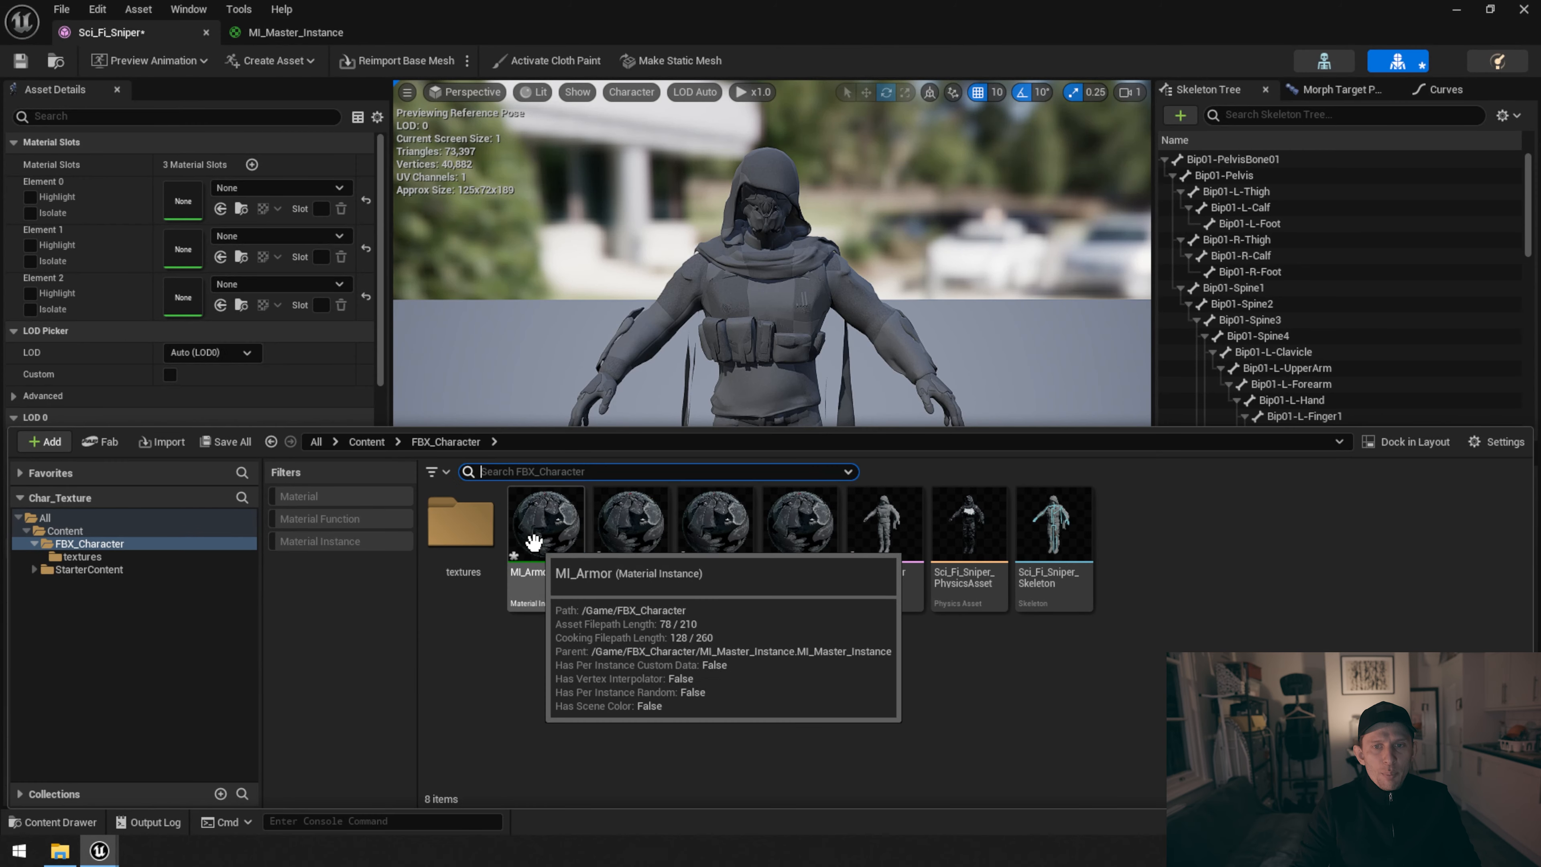
Assign MI_Armor, MI_Body and MI_Hood to material slots Element 0, Element 1 and Element 2 of the Sci_Fi_Sniper mesh
{"action": "left_click", "coordinate": [536, 539]}
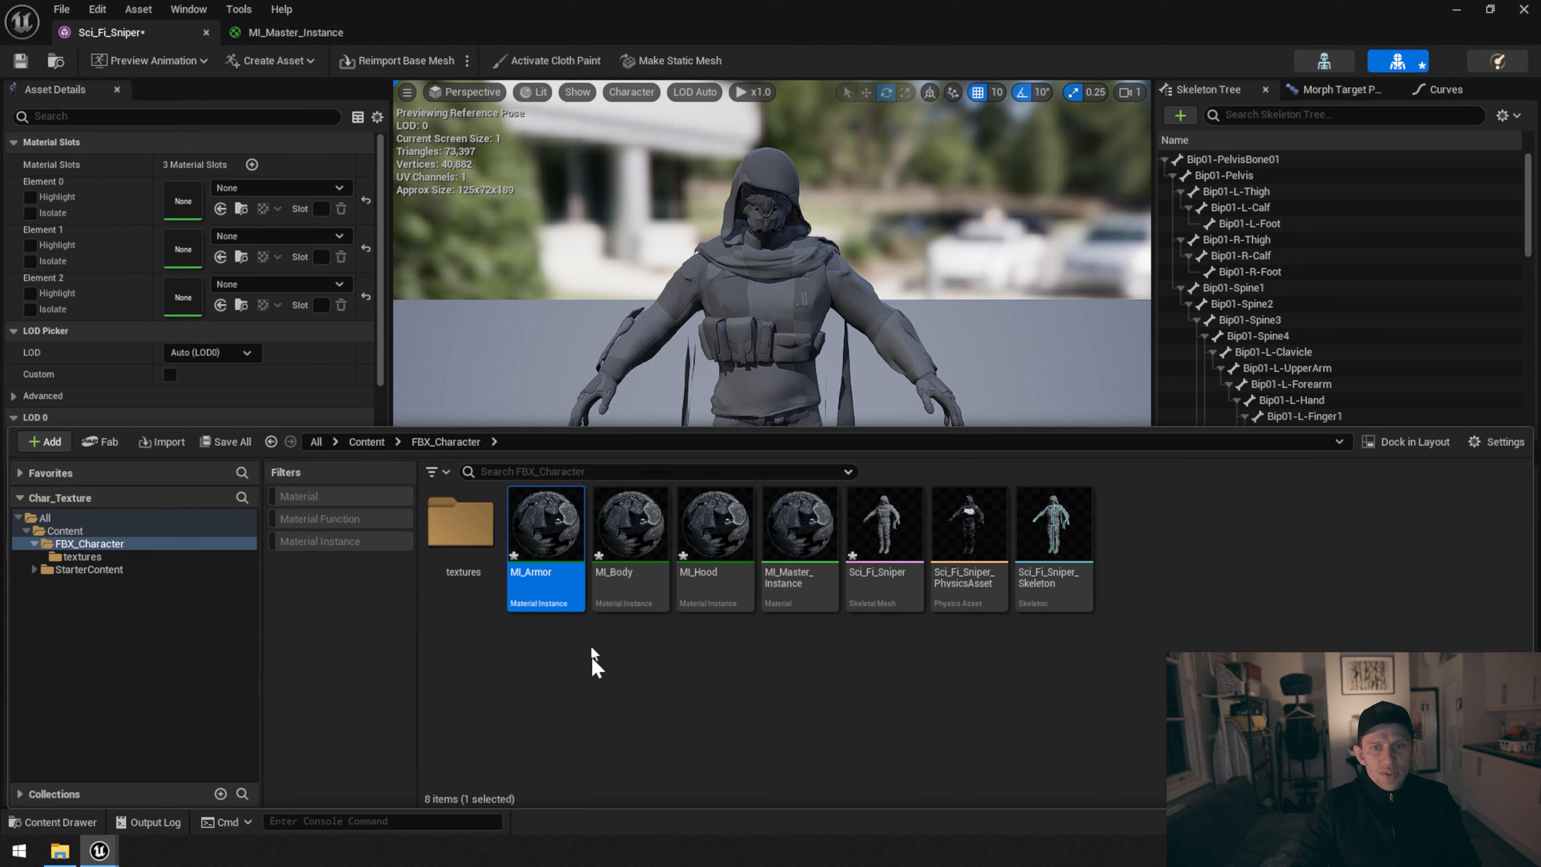
{"action": "mouse_move", "coordinate": [546, 528]}
{"action": "left_mouse_down"}
{"action": "mouse_move", "coordinate": [206, 241]}
{"action": "mouse_move", "coordinate": [188, 200]}
{"action": "left_mouse_up"}
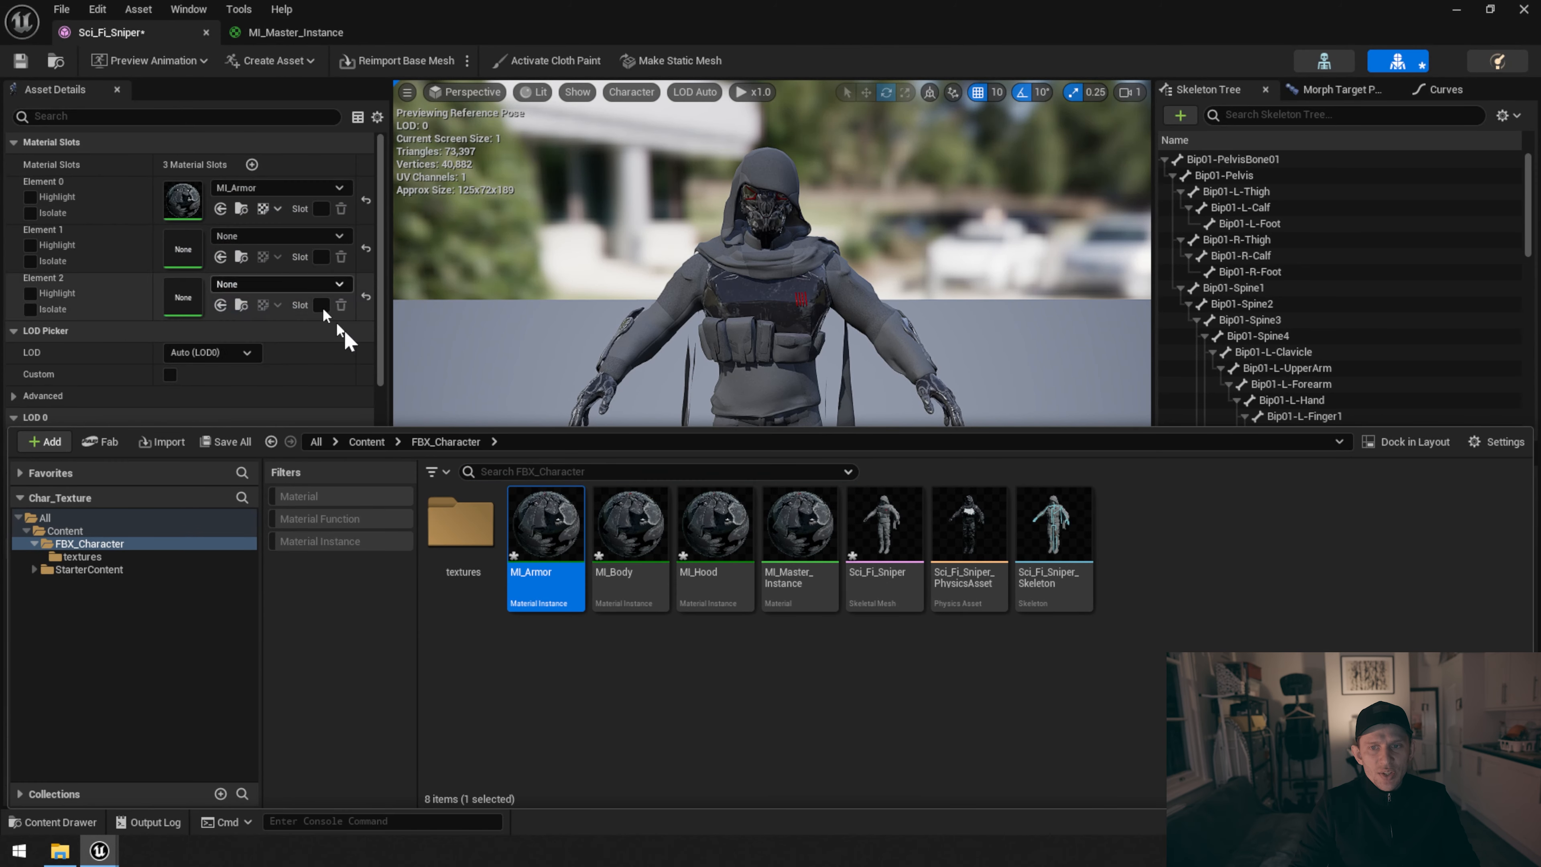
{"action": "left_click", "coordinate": [631, 534]}
{"action": "left_click_drag", "start_coordinate": [631, 535], "coordinate": [187, 250]}
{"action": "mouse_move", "coordinate": [715, 525]}
{"action": "left_mouse_down"}
{"action": "mouse_move", "coordinate": [297, 413]}
{"action": "mouse_move", "coordinate": [188, 295]}
{"action": "left_mouse_up"}
{"action": "left_click", "coordinate": [597, 717]}
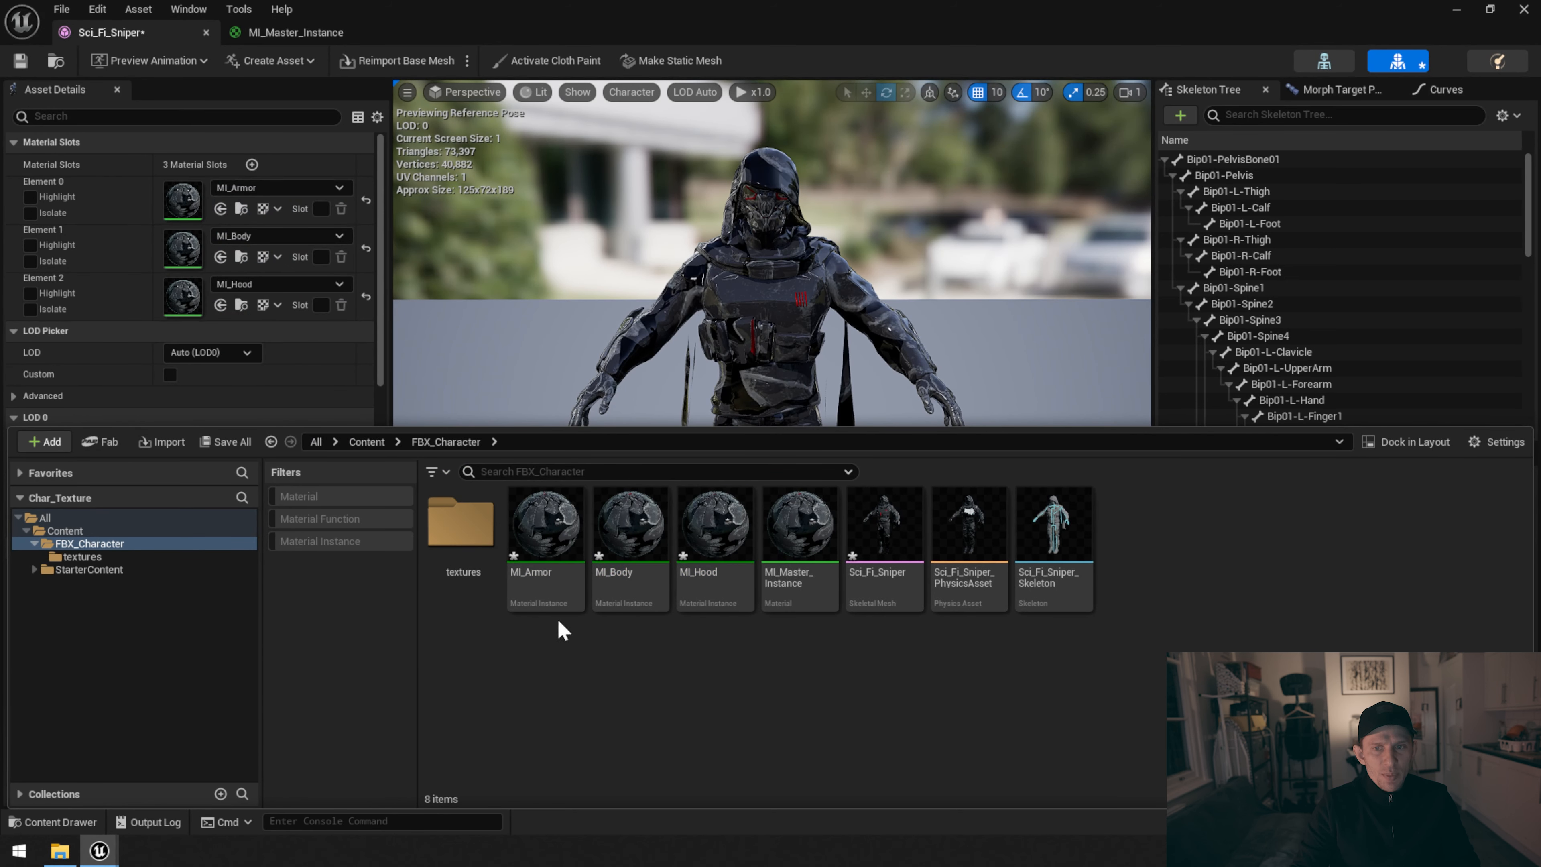
Open the MI_Armor instance and enable its AO, Color Base, Metalic, Normal and Roughness texture parameter overrides
{"action": "double_click", "coordinate": [193, 198]}
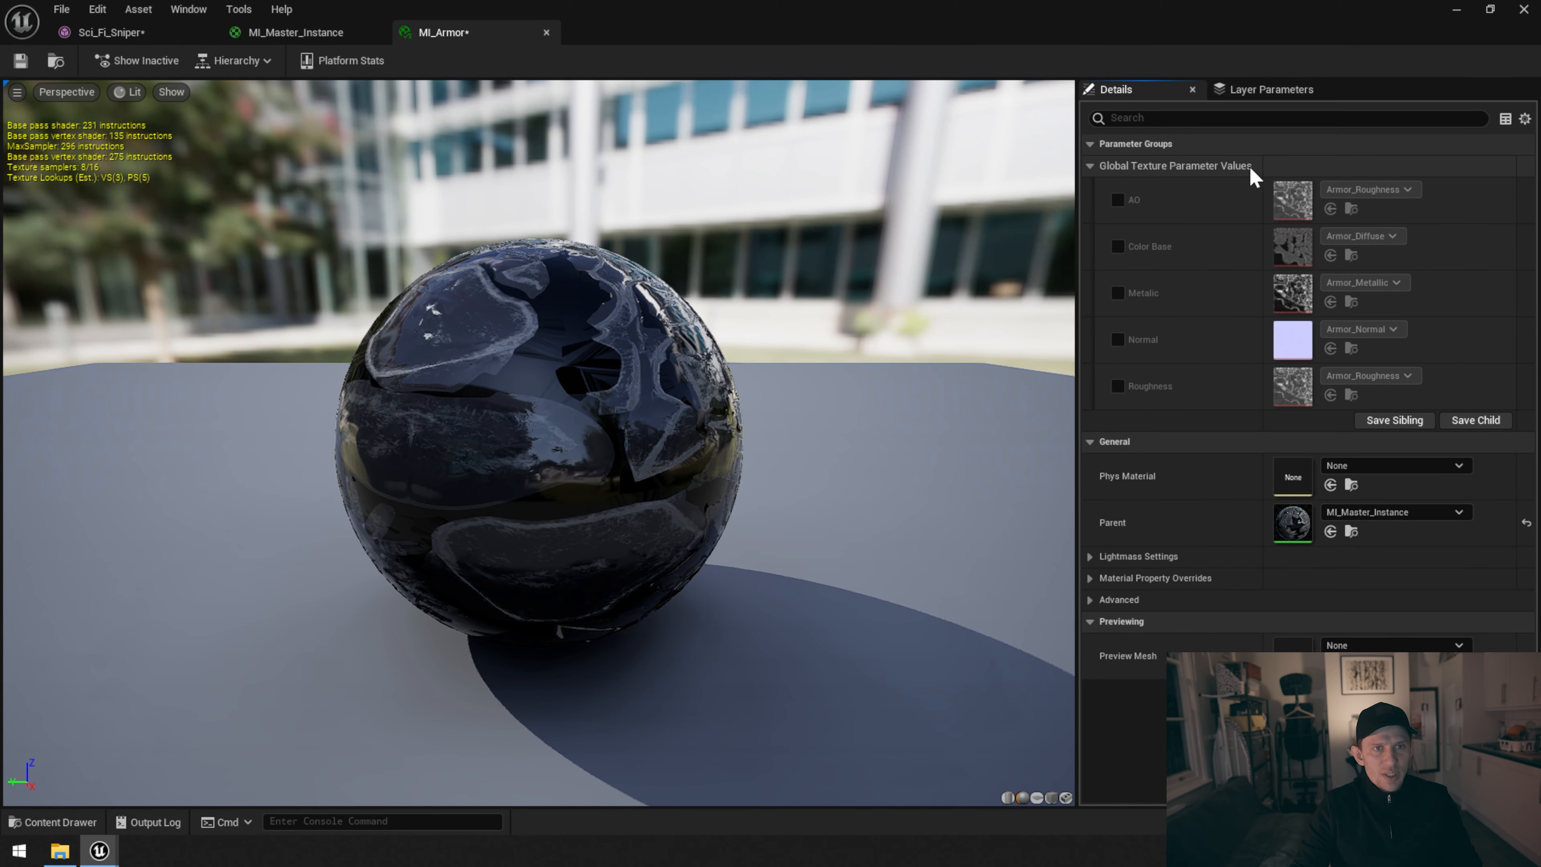
{"action": "left_click", "coordinate": [1118, 201]}
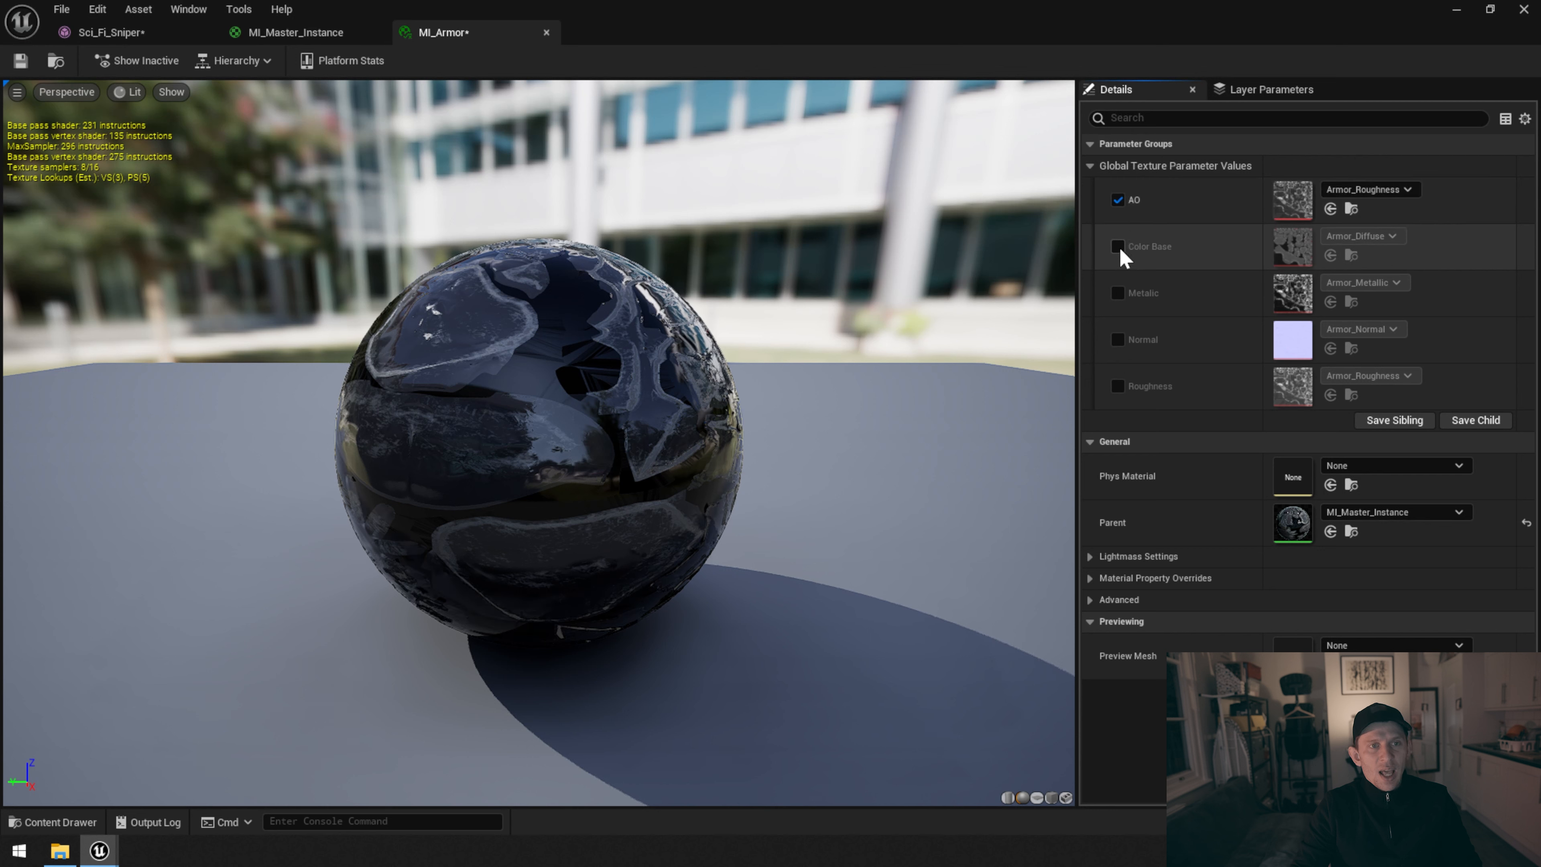
{"action": "left_click", "coordinate": [1118, 248]}
{"action": "left_click", "coordinate": [1118, 293]}
{"action": "left_click", "coordinate": [1118, 340]}
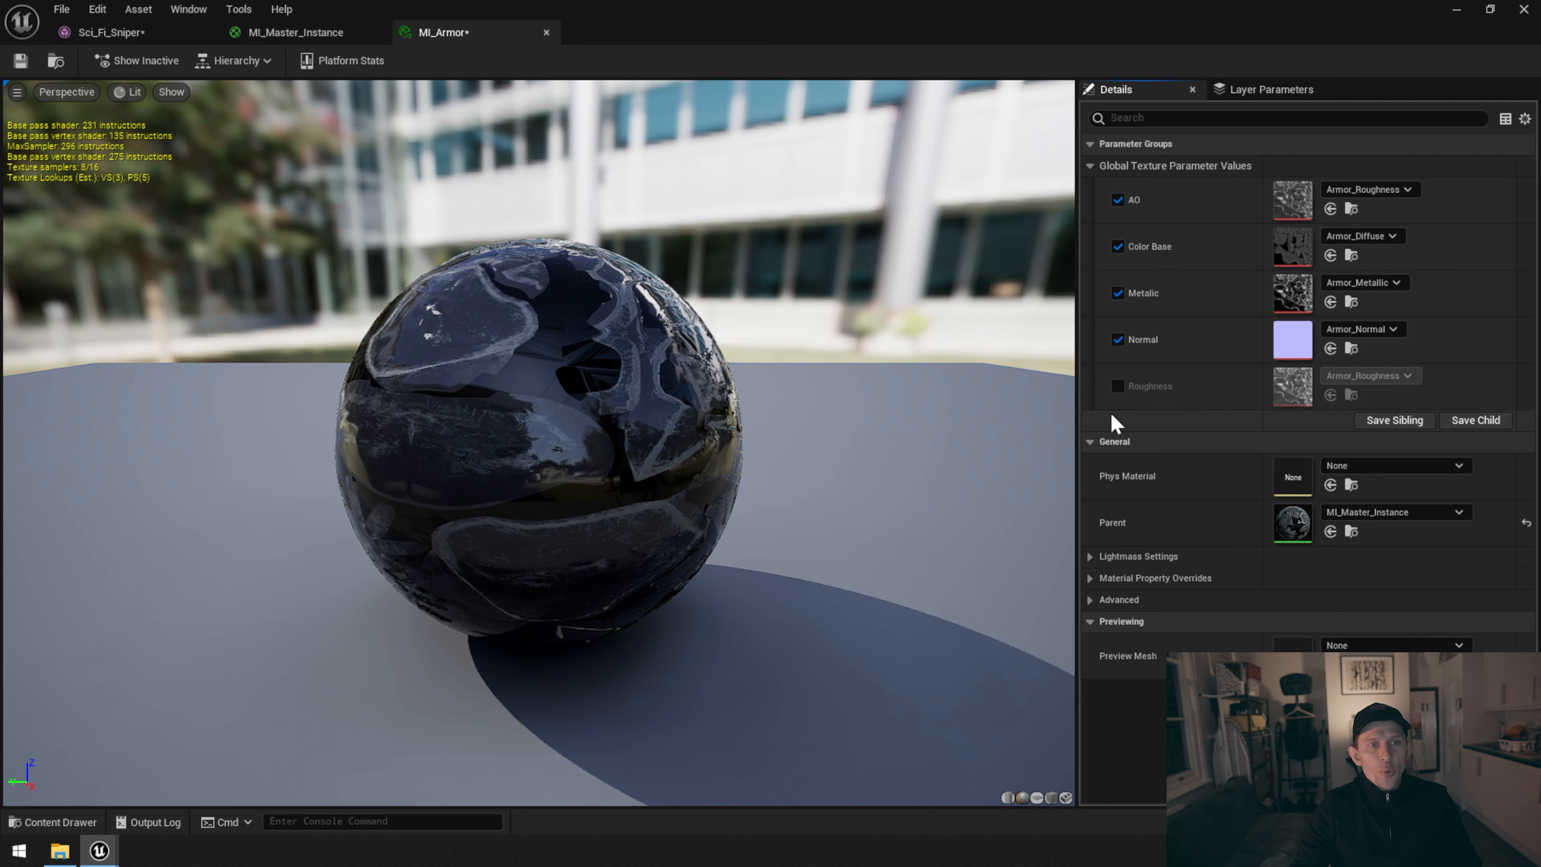
Assign Armor_AO, Armor_Diffuse, Armor_Metallic, Armor_Normal and Armor_Roughness to the matching MI_Armor parameters and save the instance
{"action": "left_click", "coordinate": [54, 822]}
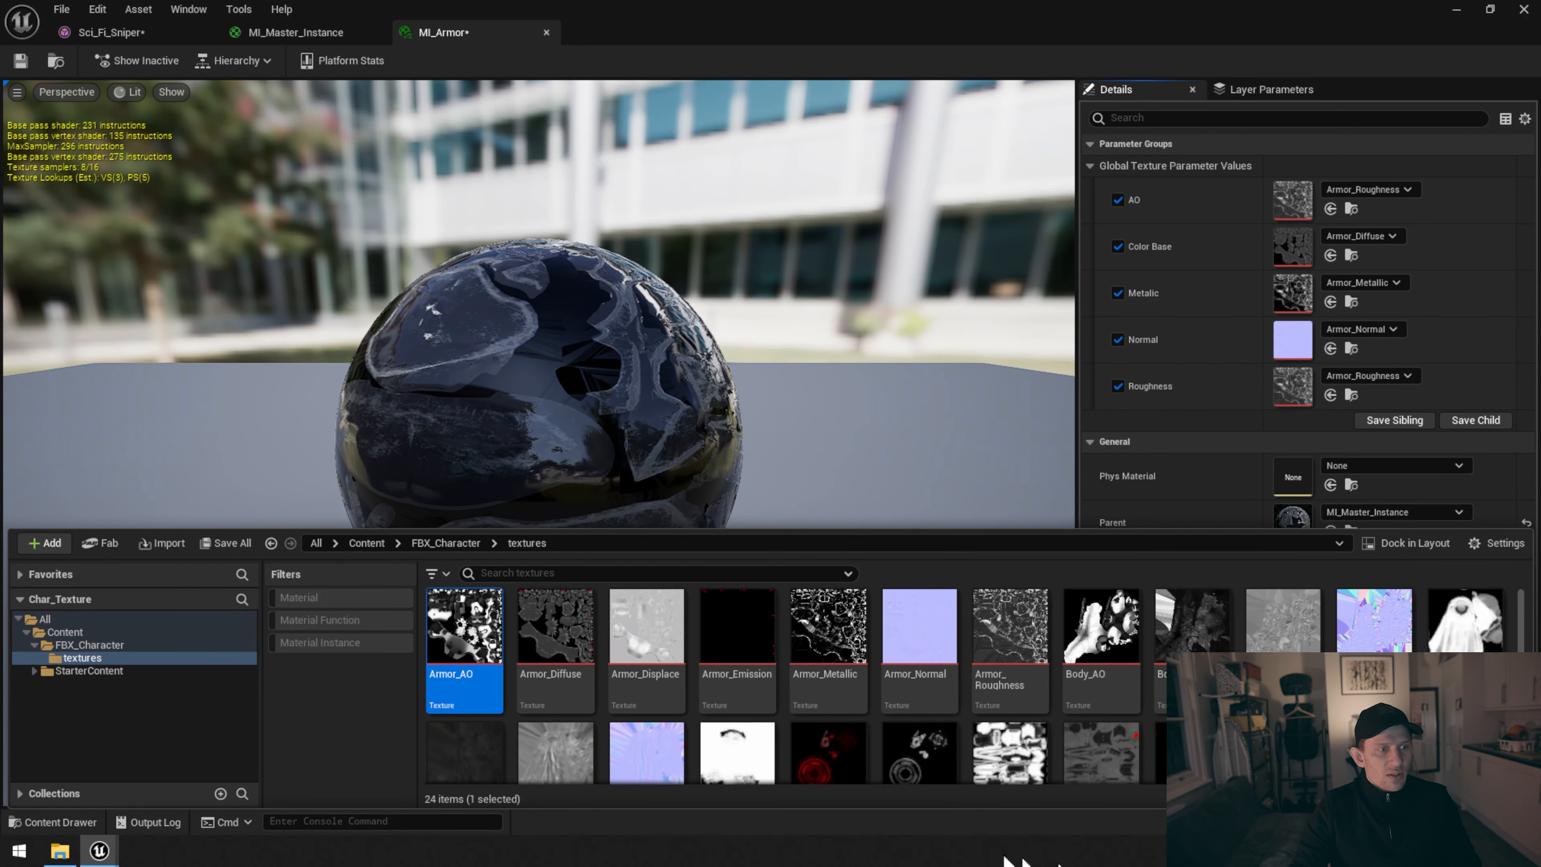
{"action": "left_click_drag", "start_coordinate": [464, 631], "coordinate": [1298, 201]}
{"action": "left_click_drag", "start_coordinate": [555, 629], "coordinate": [1291, 246]}
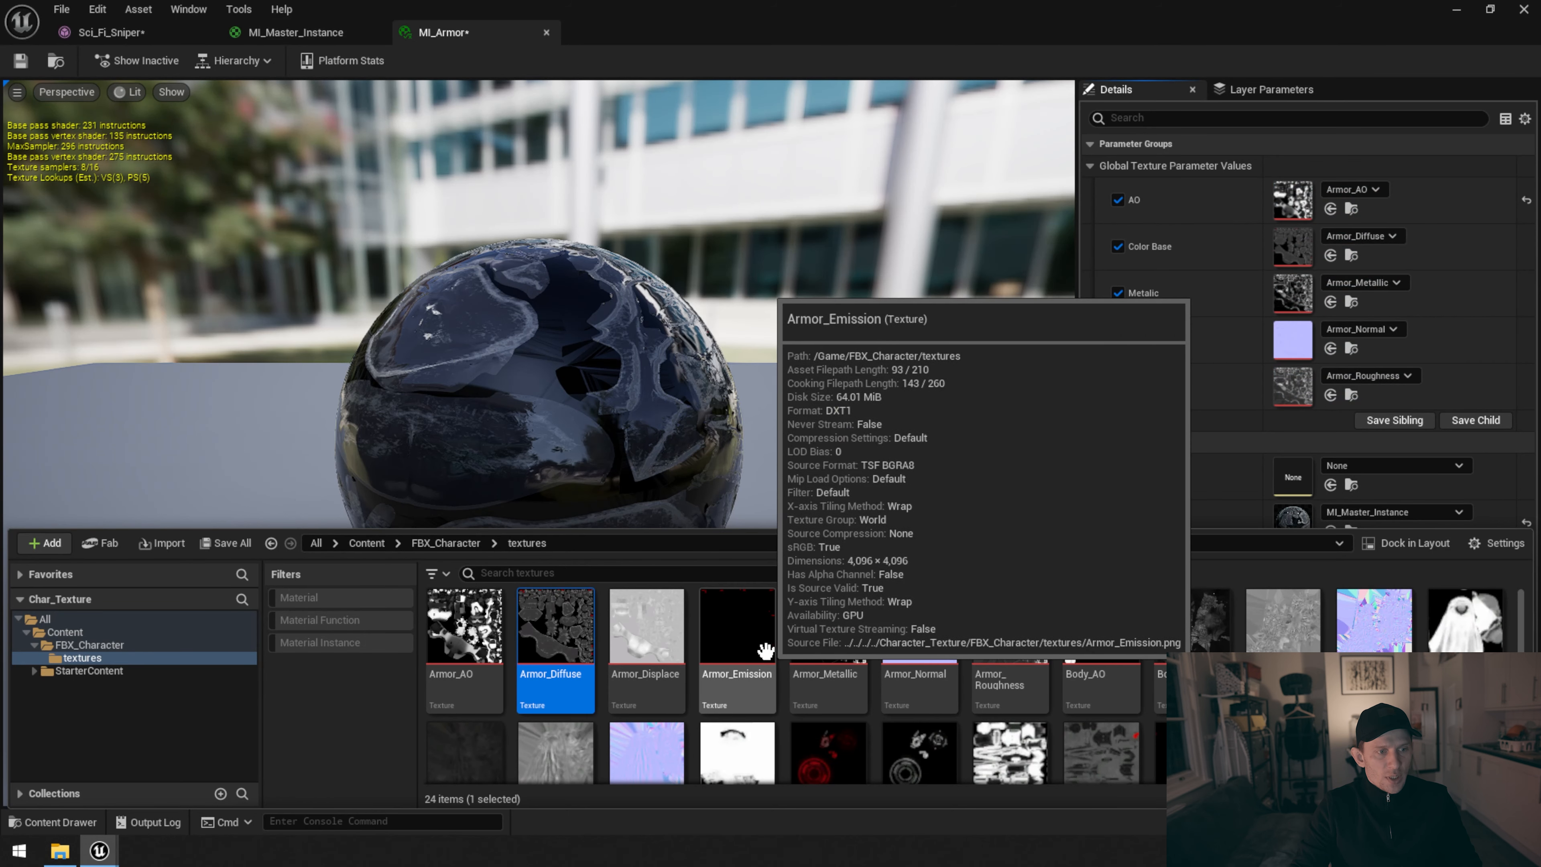
{"action": "left_click_drag", "start_coordinate": [826, 643], "coordinate": [1284, 295]}
{"action": "left_click_drag", "start_coordinate": [917, 632], "coordinate": [1292, 339]}
{"action": "left_click_drag", "start_coordinate": [996, 643], "coordinate": [1295, 392]}
{"action": "left_click", "coordinate": [21, 60]}
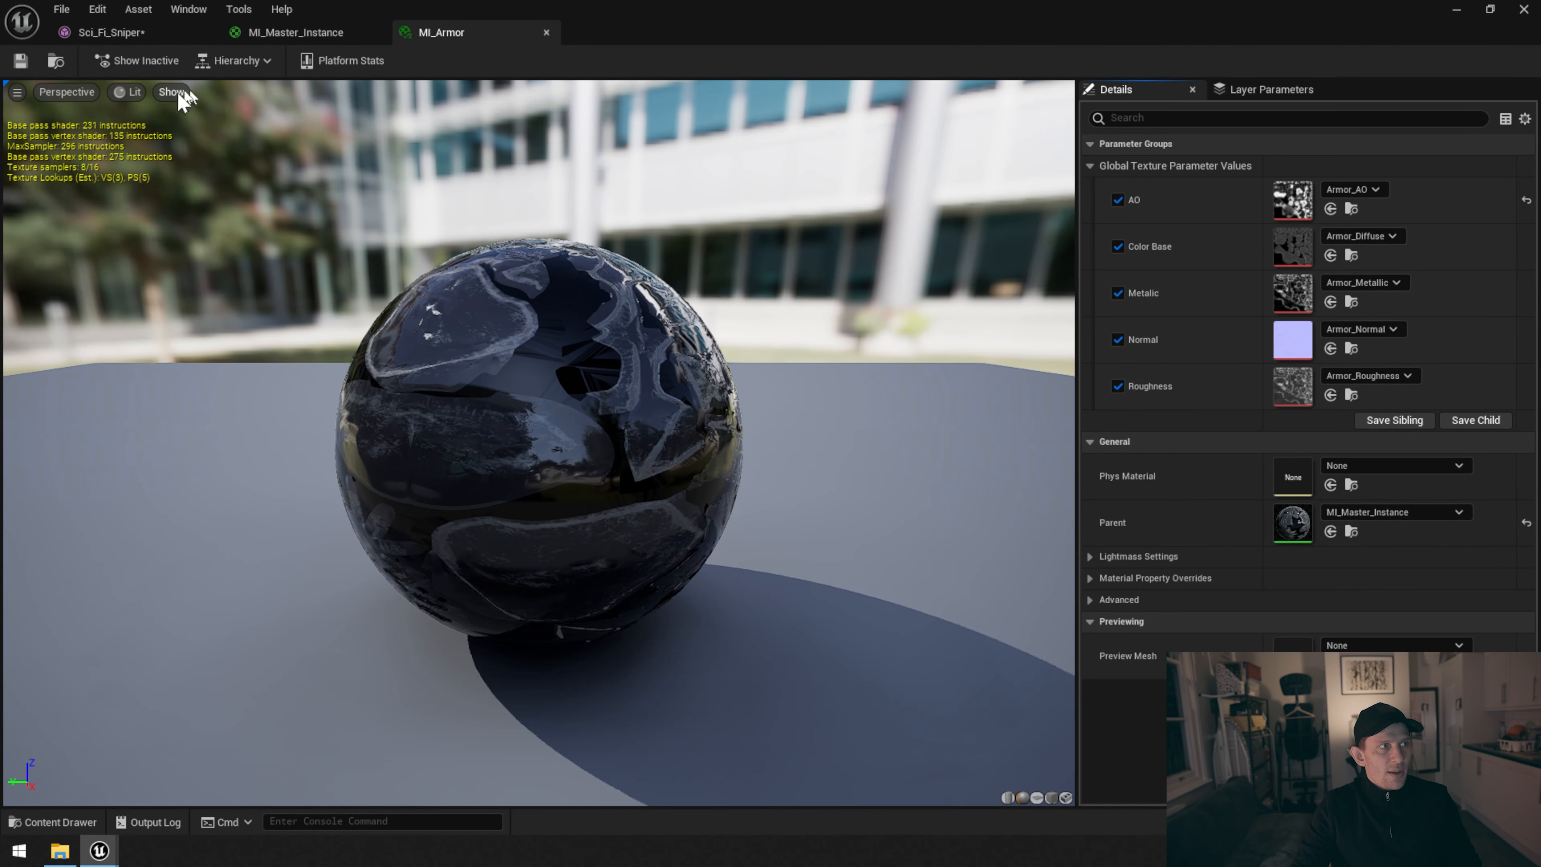
Open the MI_Body instance from the Sci_Fi_Sniper mesh and enable all five of its texture parameter overrides
{"action": "left_click", "coordinate": [109, 32]}
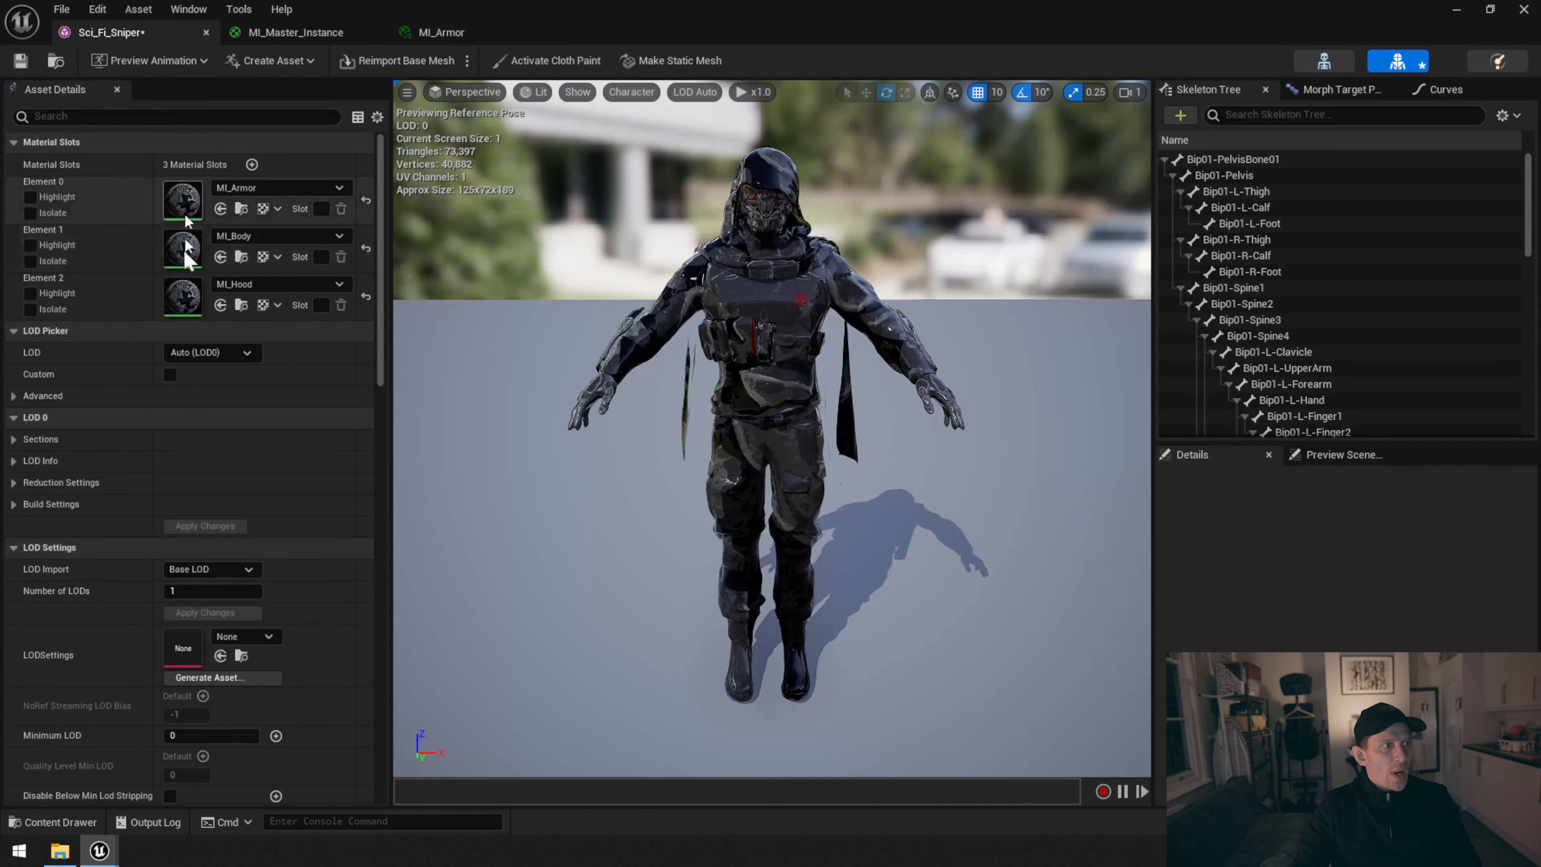
{"action": "double_click", "coordinate": [193, 255]}
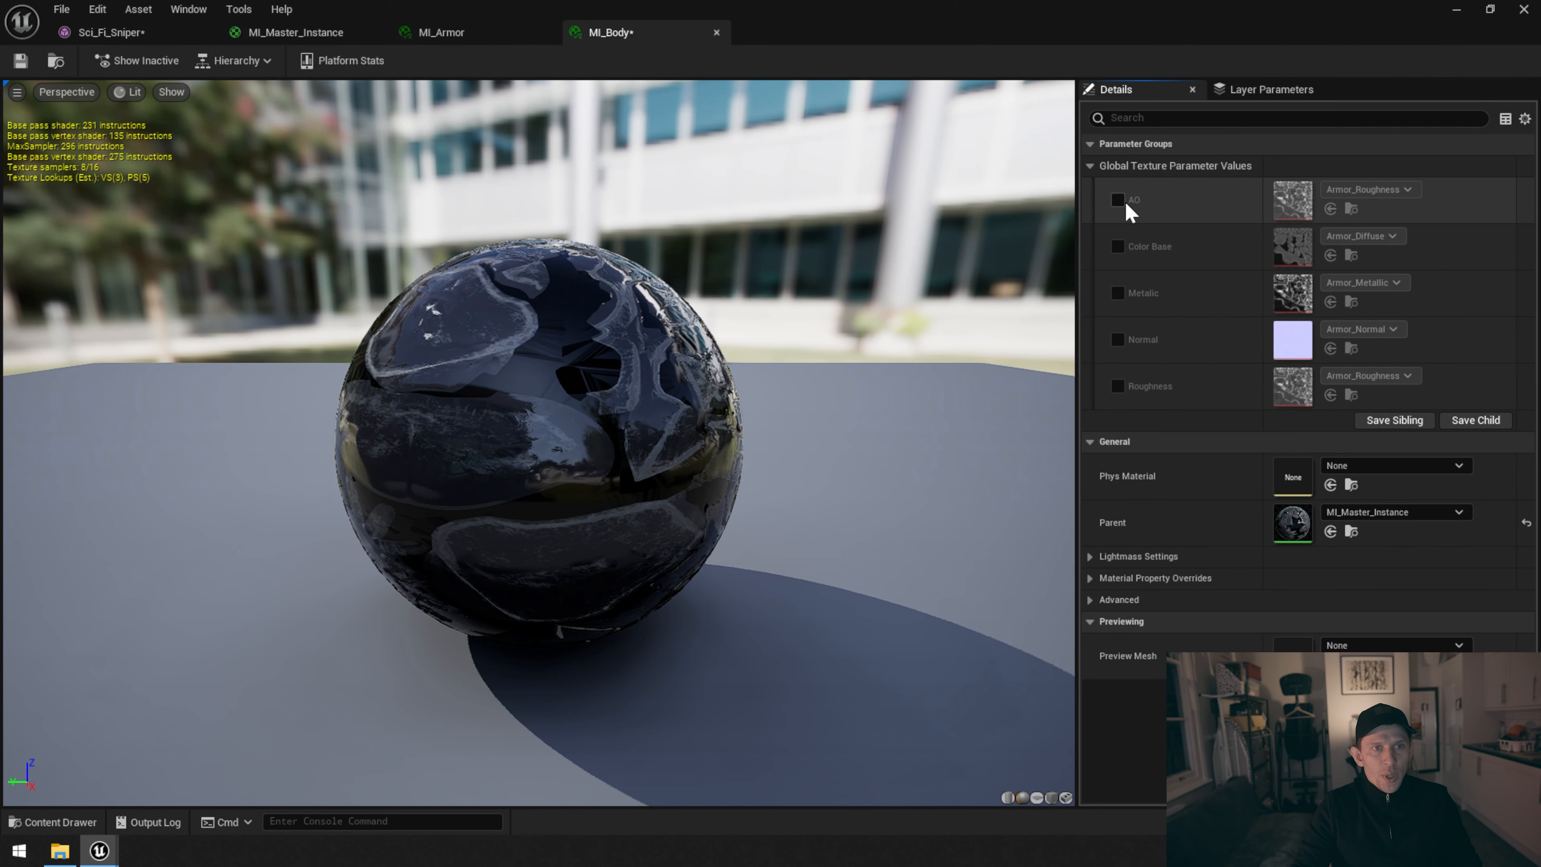
{"action": "left_click_drag", "start_coordinate": [1117, 200], "coordinate": [1117, 386]}
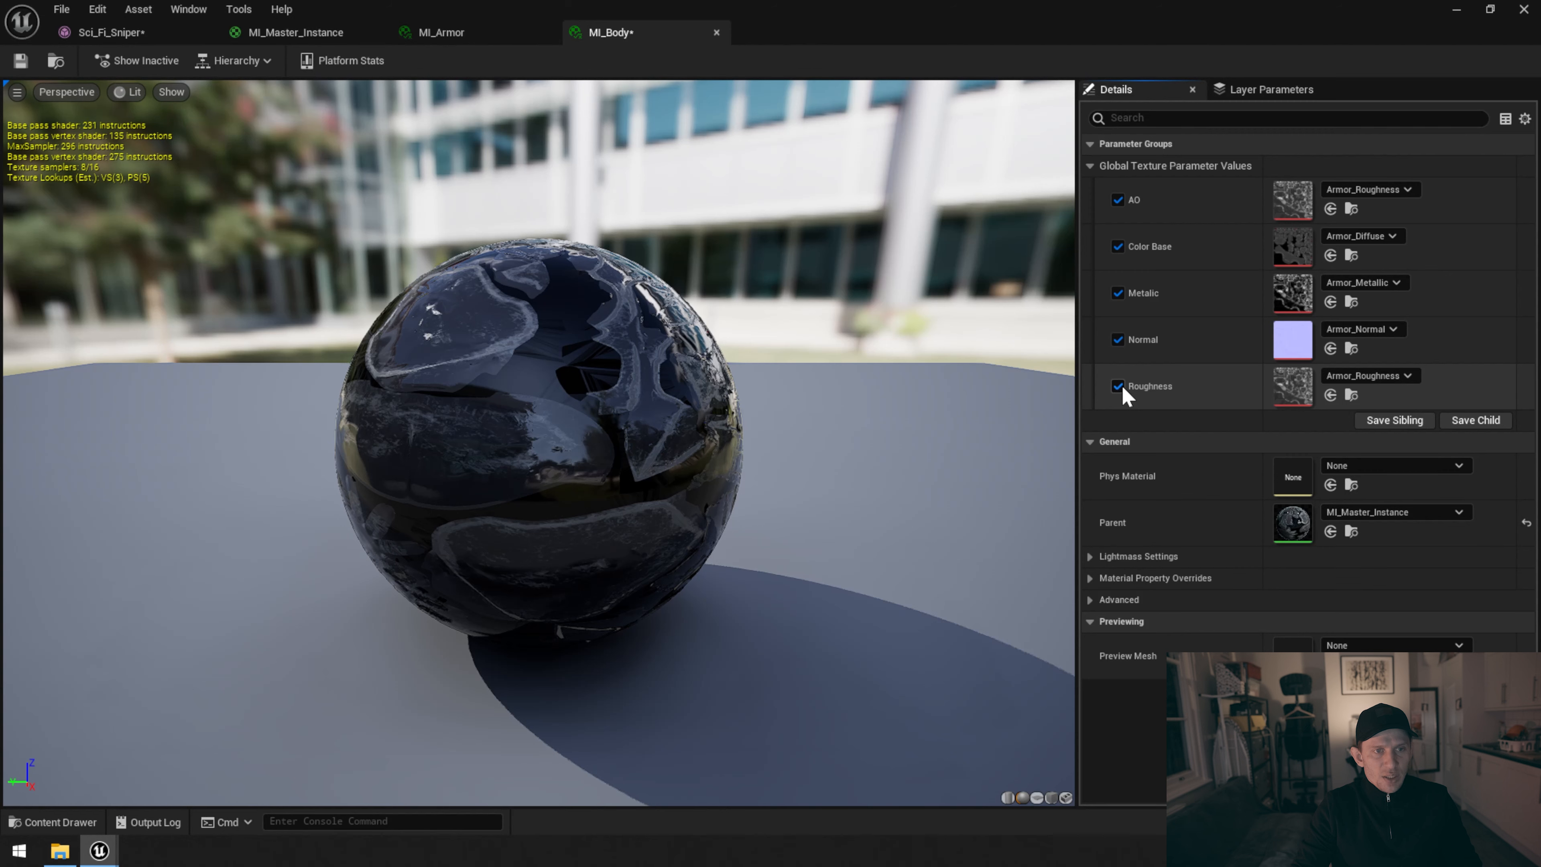
Assign Body_AO, Body_Diffuse and Body_Normal to the AO, Color Base and Normal parameters of MI_Body and save the instance
{"action": "left_click", "coordinate": [60, 822]}
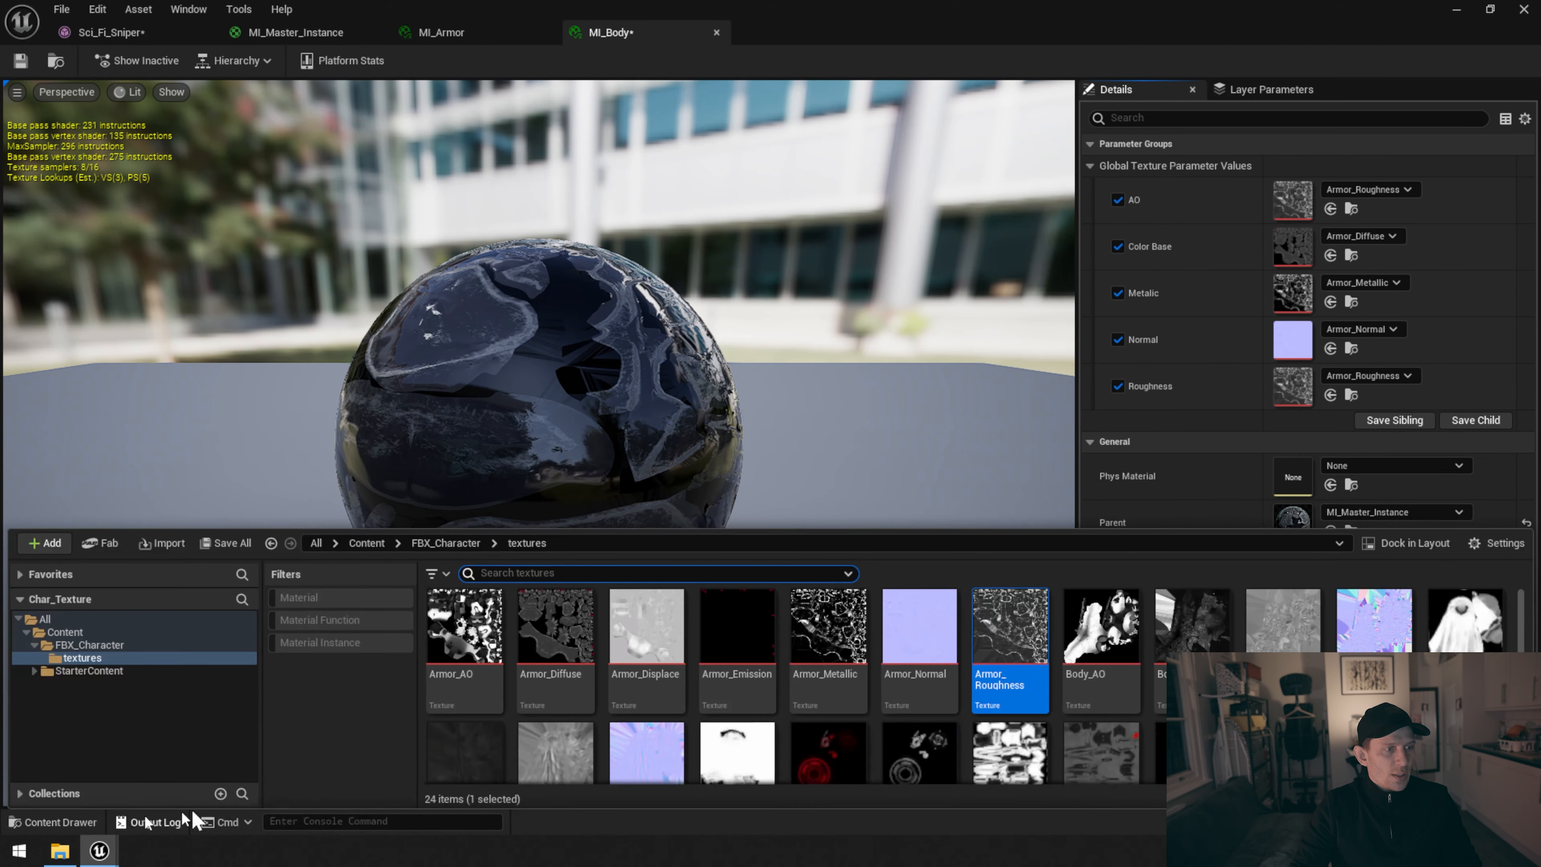
{"action": "left_click", "coordinate": [1101, 626]}
{"action": "left_click_drag", "start_coordinate": [1101, 625], "coordinate": [1306, 196]}
{"action": "left_click_drag", "start_coordinate": [1192, 626], "coordinate": [1304, 246]}
{"action": "left_click_drag", "start_coordinate": [1373, 625], "coordinate": [1292, 340]}
{"action": "left_click", "coordinate": [20, 61]}
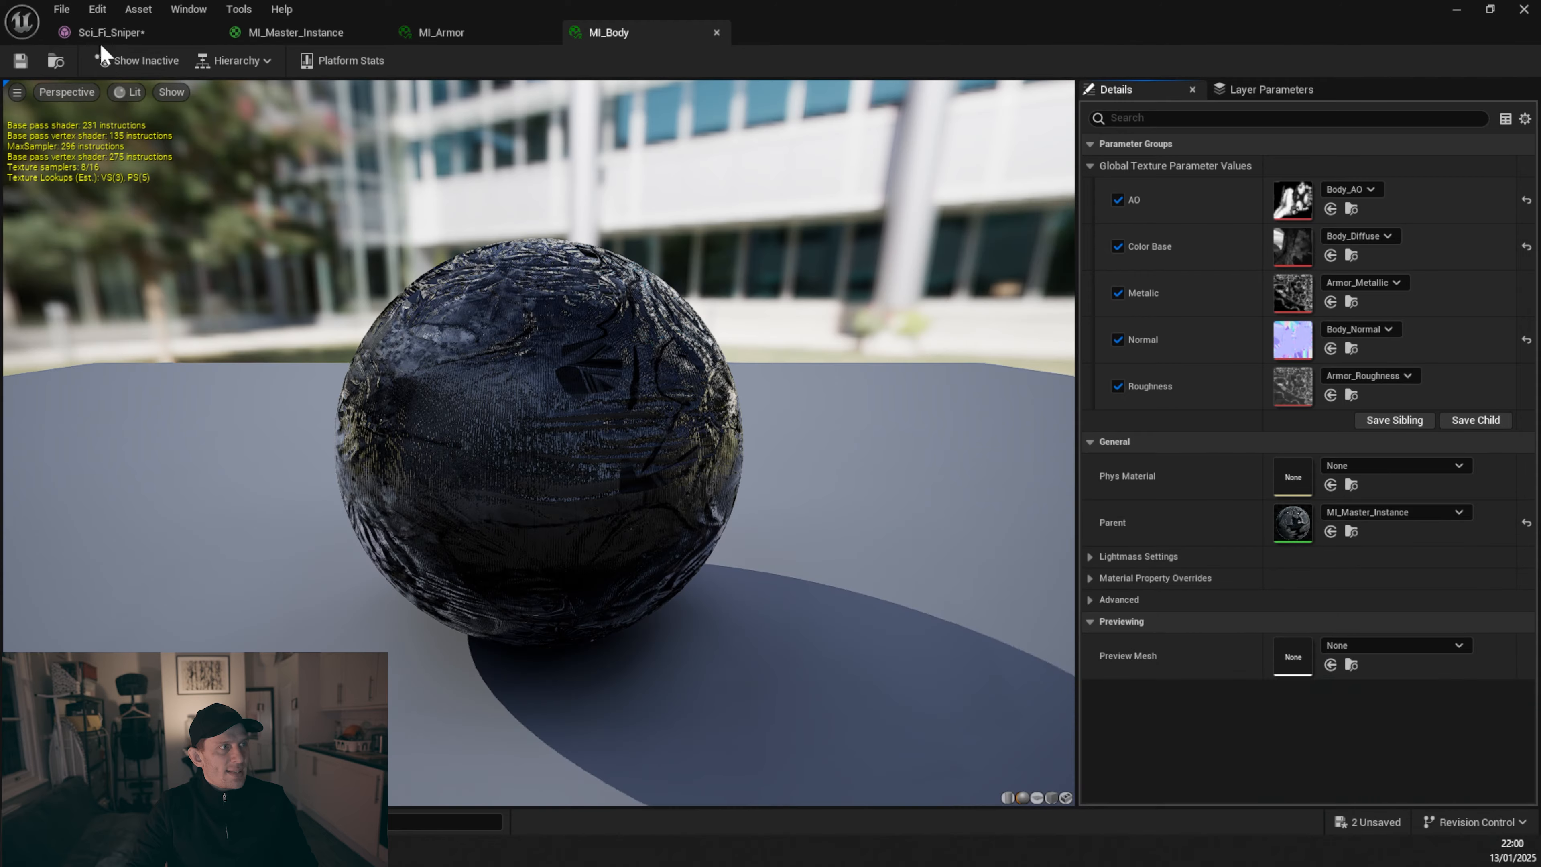
Open the MI_Hood instance from the Sci_Fi_Sniper mesh and enable its AO, Color Base, Metalic, Normal and Roughness texture parameter overrides
{"action": "left_click", "coordinate": [111, 34]}
{"action": "left_click_drag", "start_coordinate": [790, 273], "coordinate": [668, 291]}
{"action": "scroll", "coordinate": [782, 273], "scroll_direction": "up", "scroll_amount": 5}
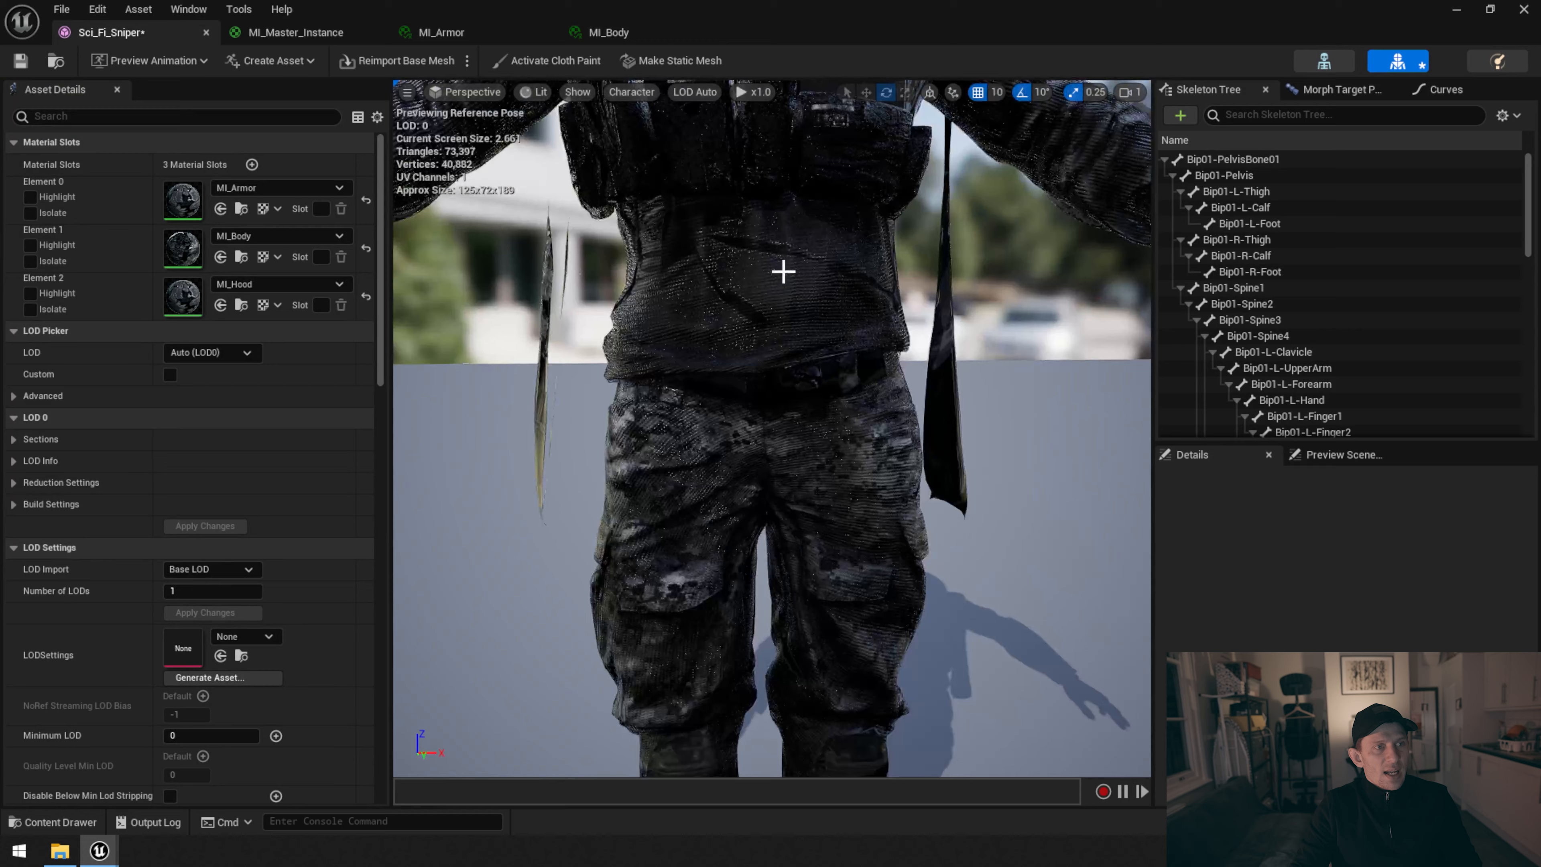
{"action": "scroll", "coordinate": [783, 271], "scroll_direction": "down", "scroll_amount": 6}
{"action": "scroll", "coordinate": [784, 272], "scroll_direction": "down", "scroll_amount": 3}
{"action": "middle_click_drag", "start_coordinate": [783, 272], "coordinate": [782, 209]}
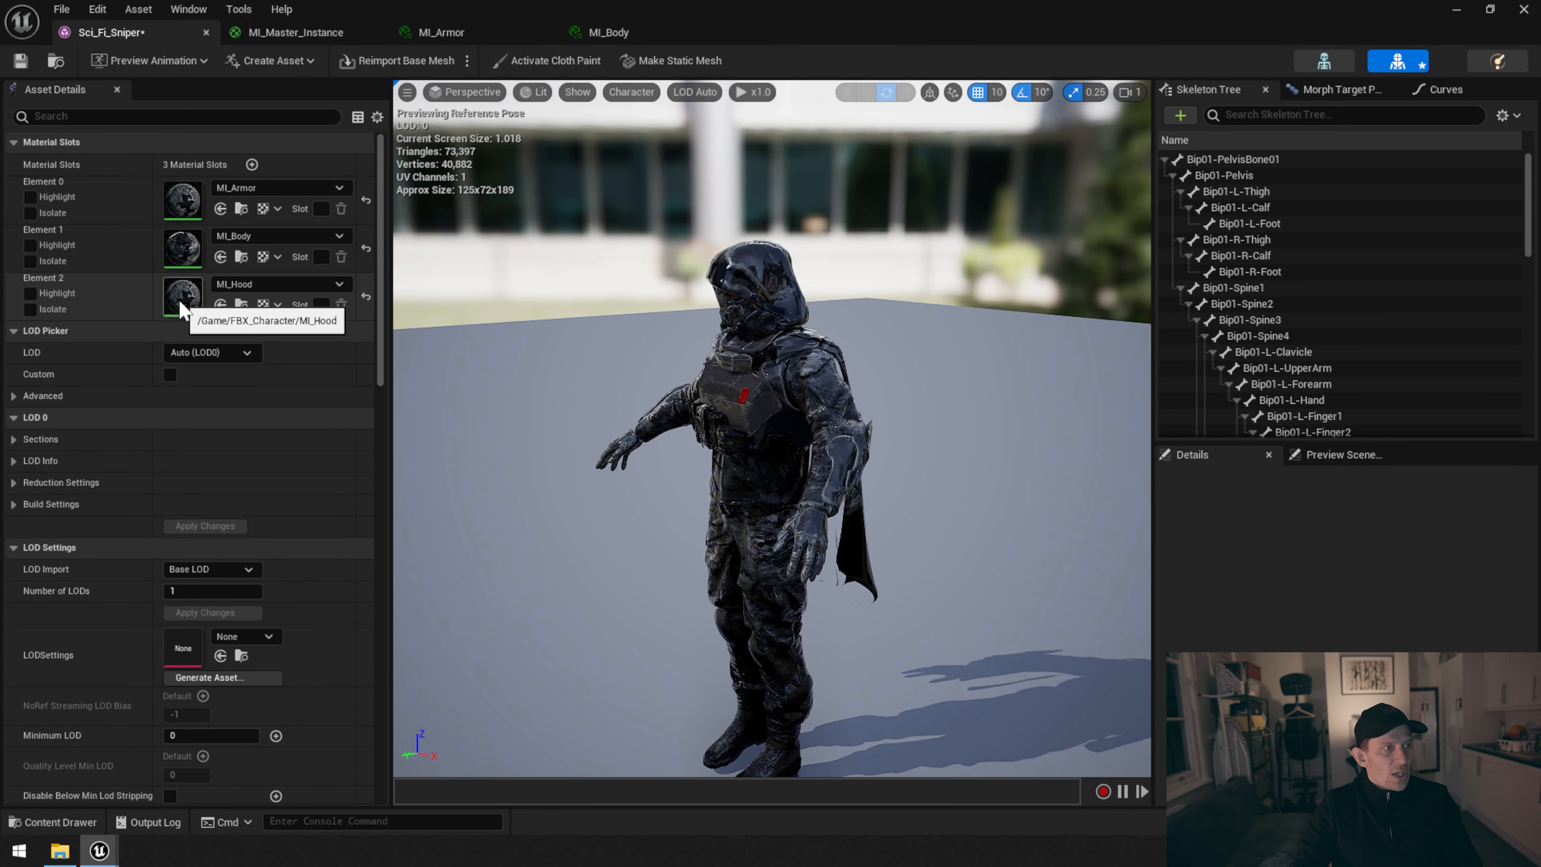
{"action": "double_click", "coordinate": [181, 302]}
{"action": "scroll", "coordinate": [988, 435], "scroll_direction": "down", "scroll_amount": 5}
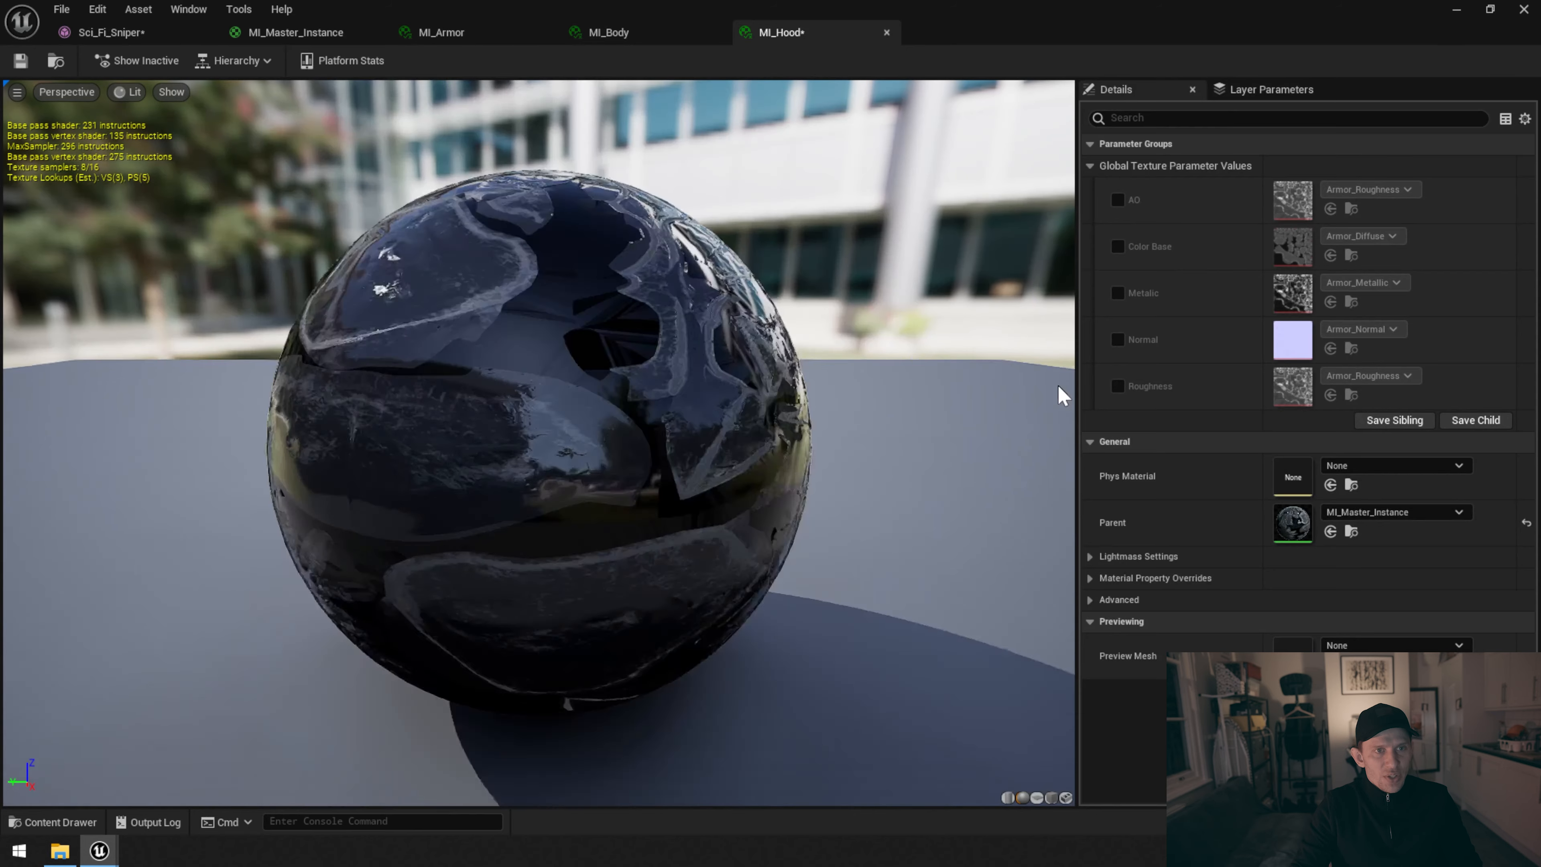
{"action": "left_click", "coordinate": [1119, 200]}
{"action": "left_click", "coordinate": [1119, 247]}
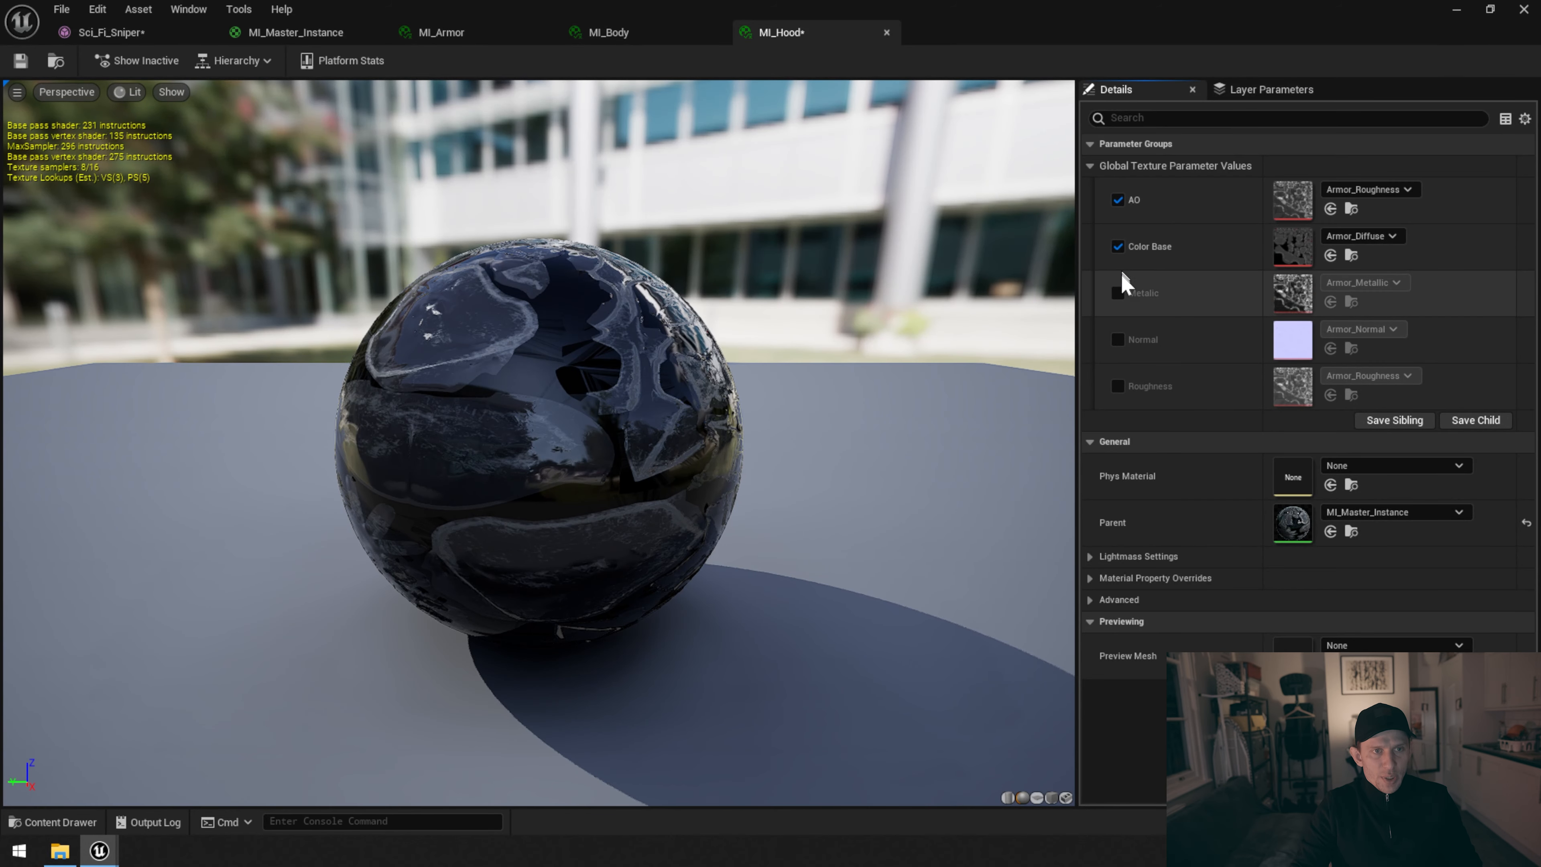
{"action": "left_click", "coordinate": [1119, 293]}
{"action": "left_click", "coordinate": [1118, 340]}
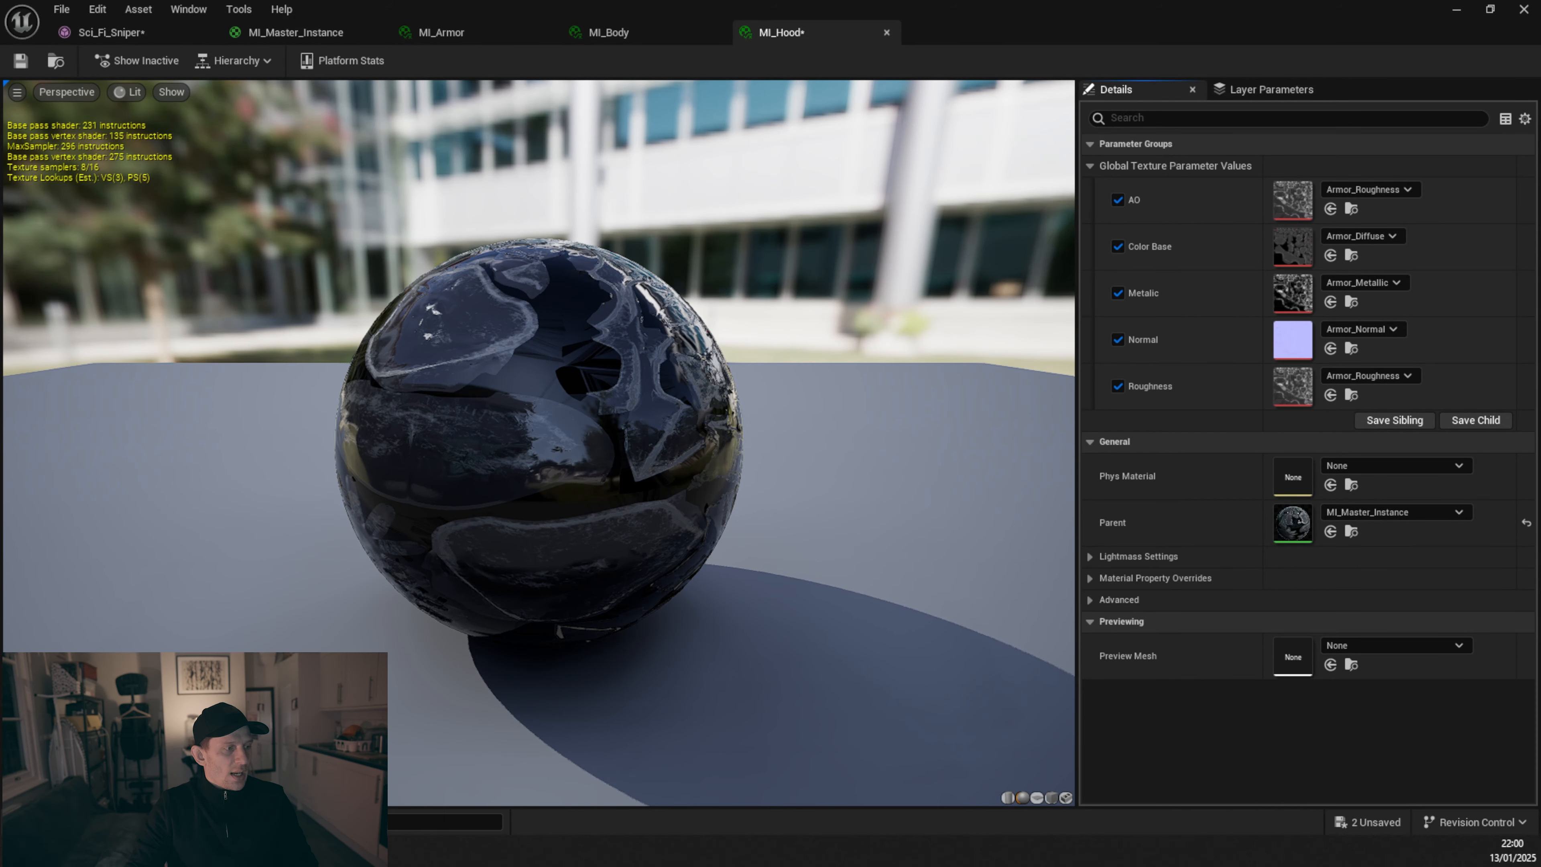
Assign Cloak_AO, Cloak_Diffuse and Cloak_Normal from the textures folder to the AO, Color Base and Normal parameters of MI_Hood
{"action": "left_click", "coordinate": [51, 822]}
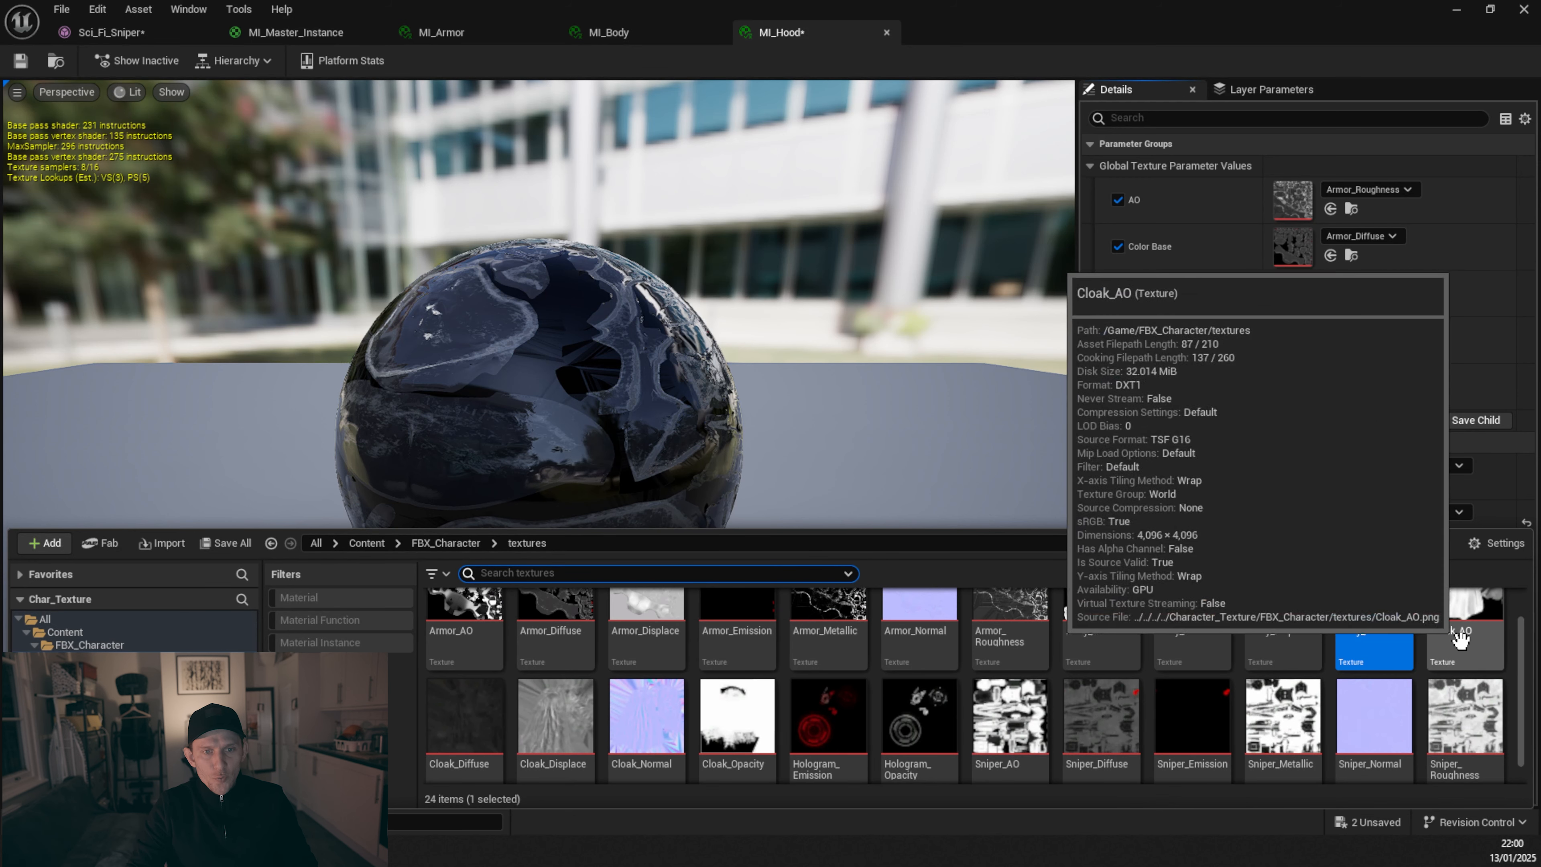
{"action": "left_click_drag", "start_coordinate": [1474, 655], "coordinate": [1289, 201]}
{"action": "left_click_drag", "start_coordinate": [452, 735], "coordinate": [1295, 249]}
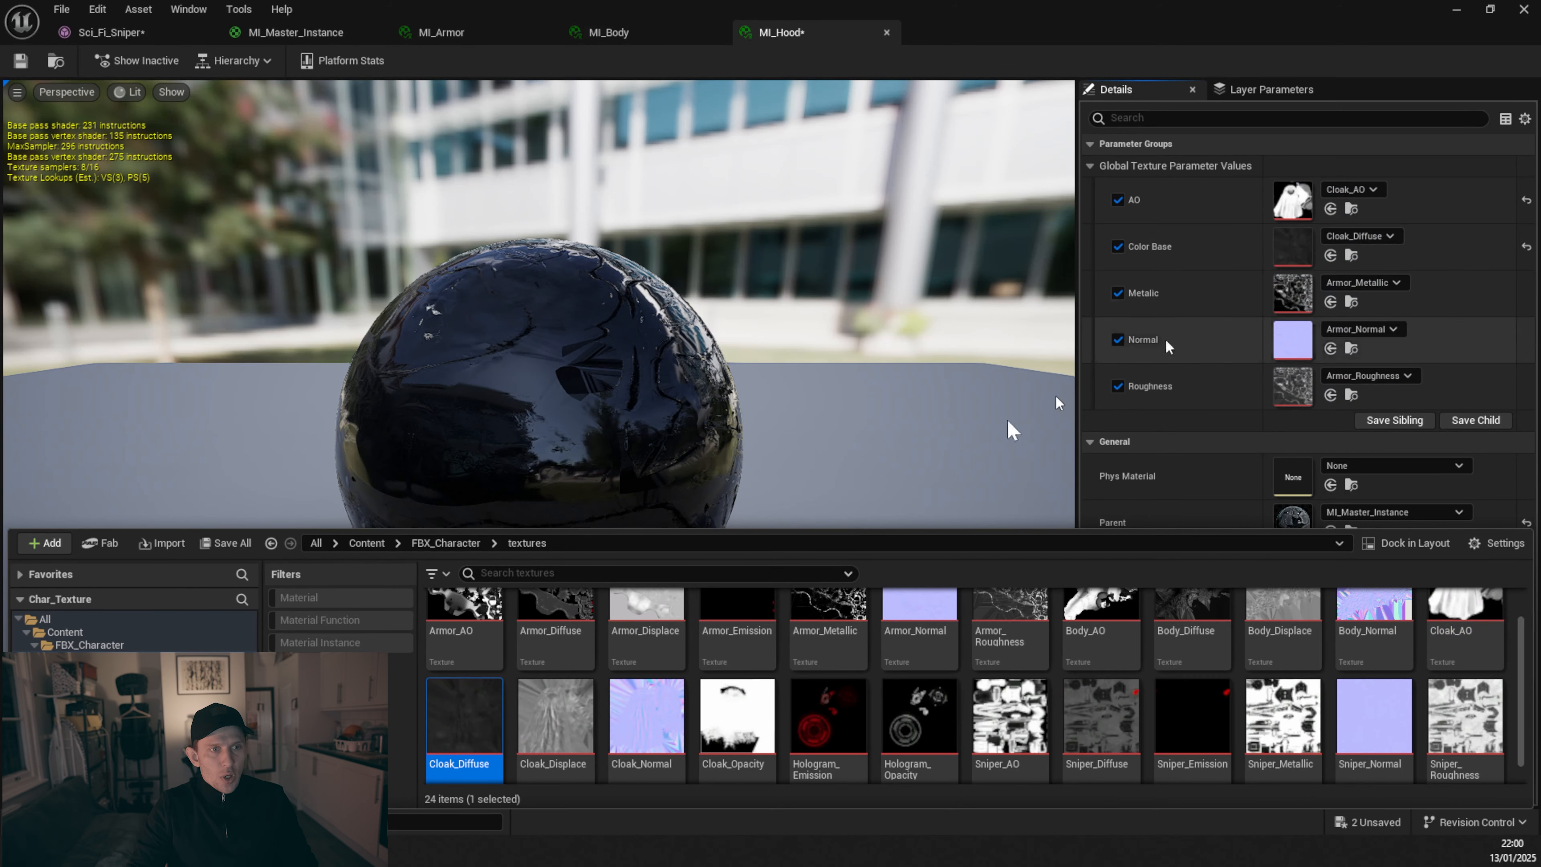
{"action": "left_click_drag", "start_coordinate": [646, 717], "coordinate": [1296, 344]}
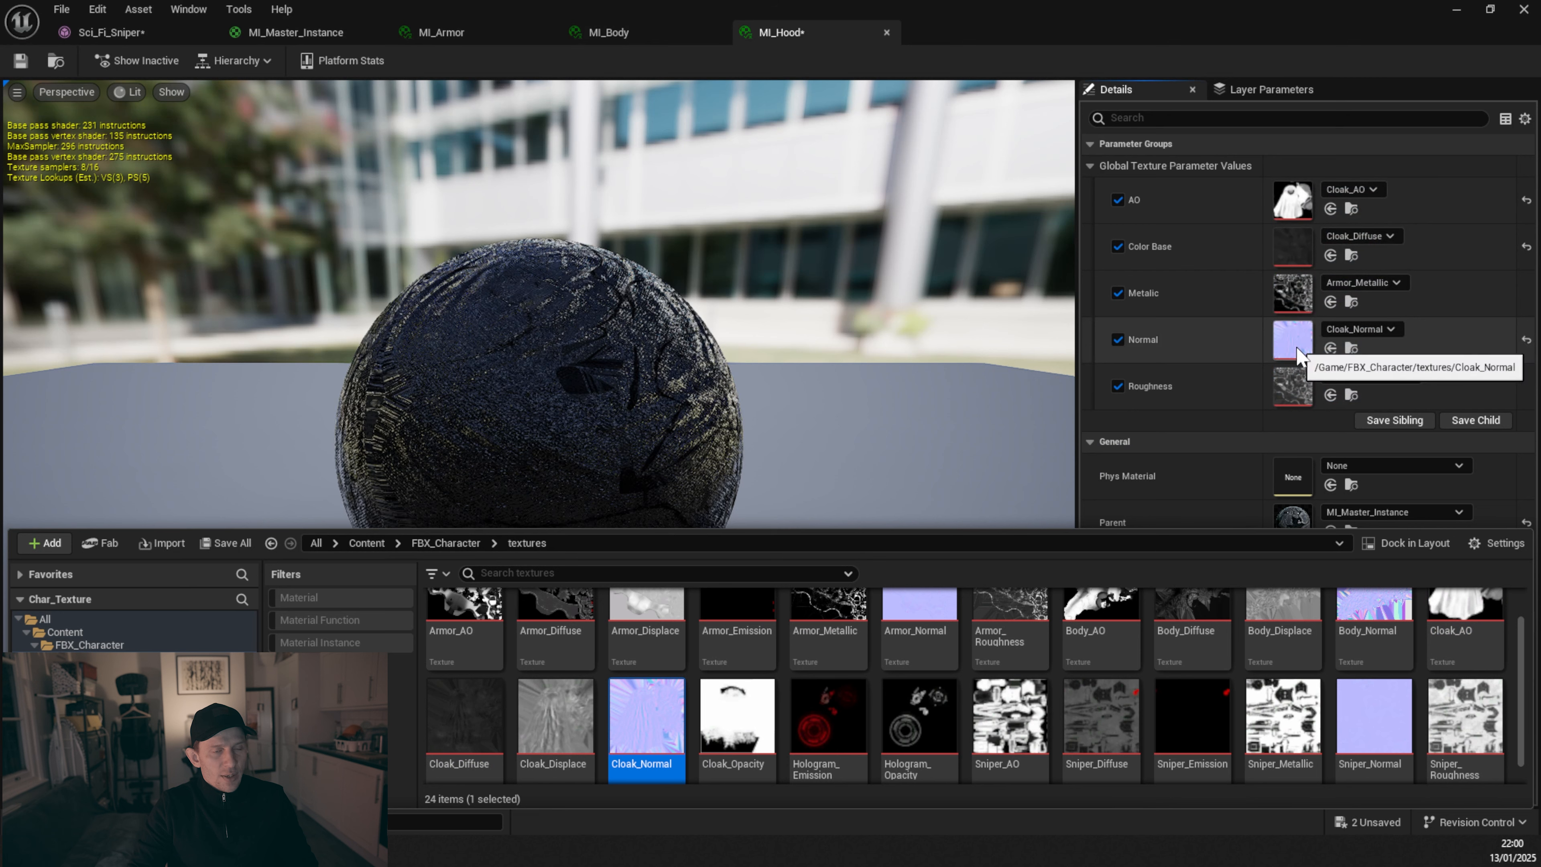
Disable the Roughness and Metalic texture parameter overrides of MI_Hood and save the instance
{"action": "left_click", "coordinate": [1117, 386]}
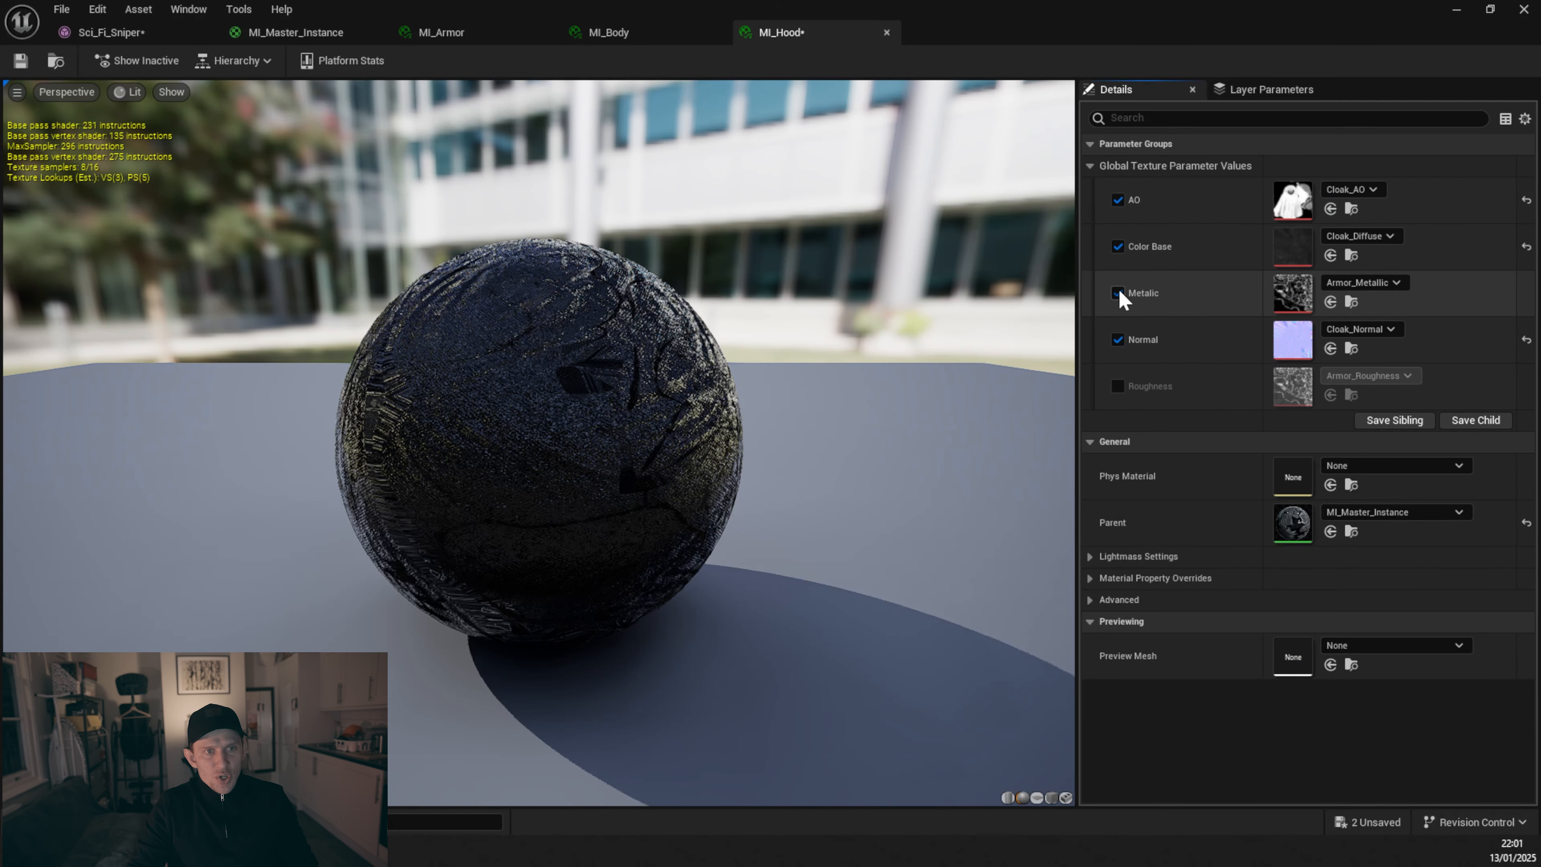
{"action": "left_click", "coordinate": [1117, 293]}
{"action": "key", "text": "ctrl+s"}
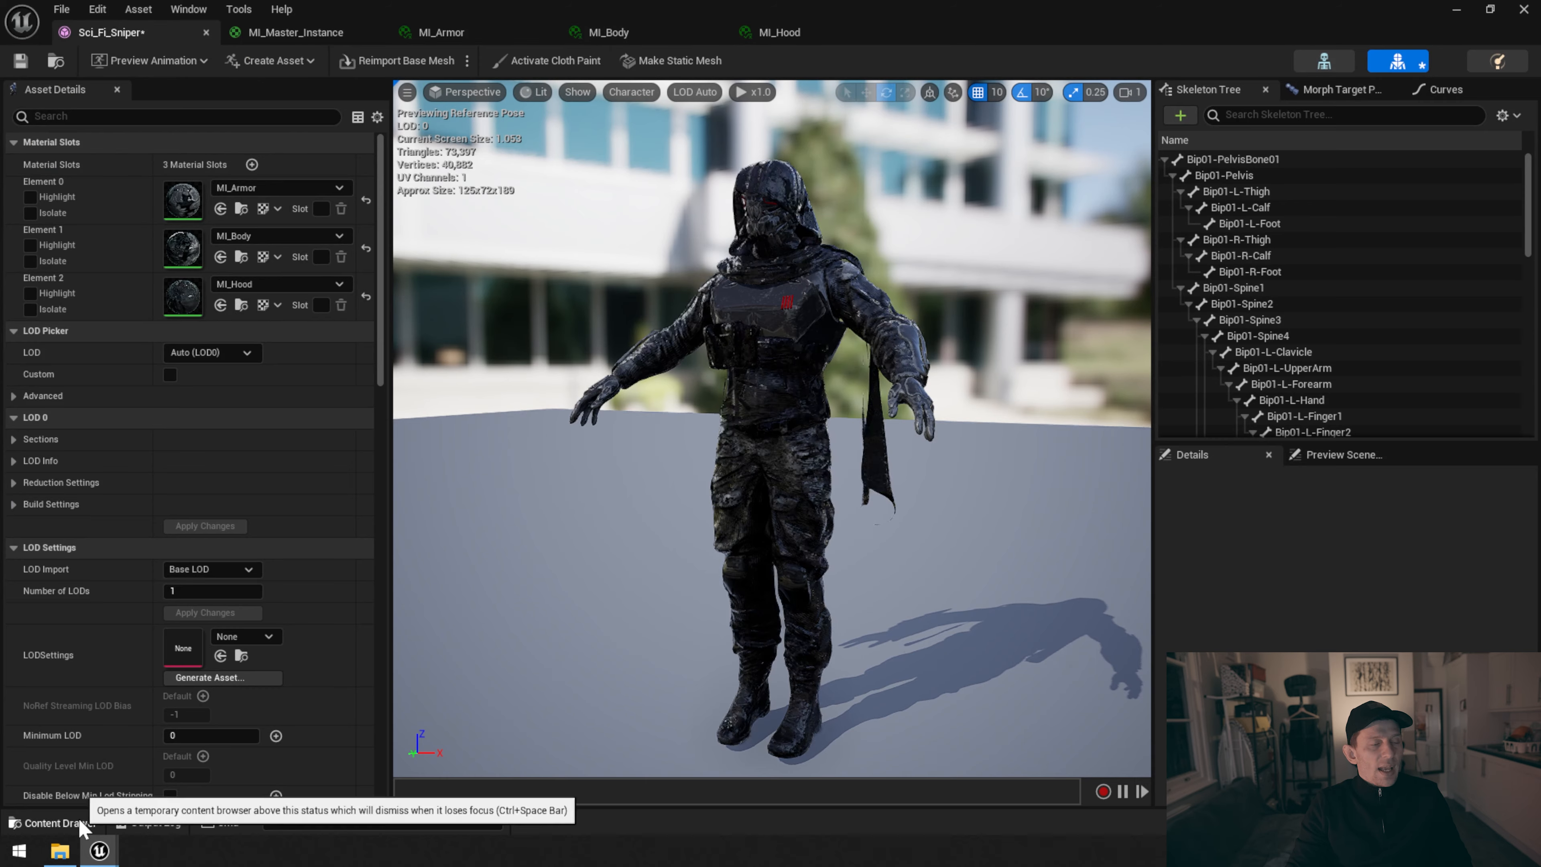
Enable Two Sided on the MI_Master_Instance material, save it, and check the cloak on the Sci_Fi_Sniper mesh
{"action": "left_click", "coordinate": [54, 821]}
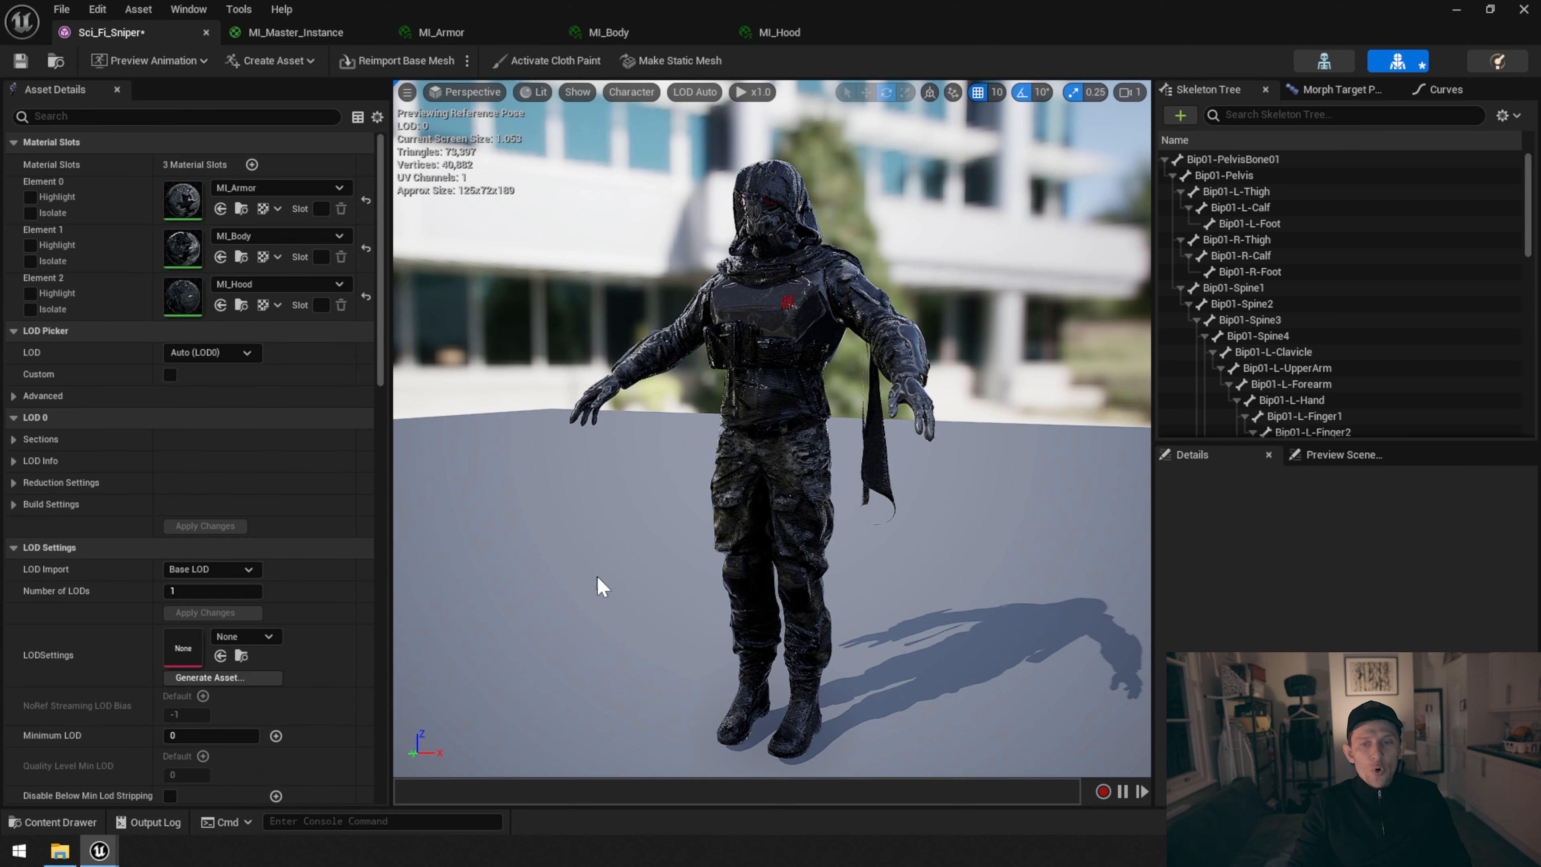
{"action": "left_click_drag", "start_coordinate": [601, 586], "coordinate": [516, 593]}
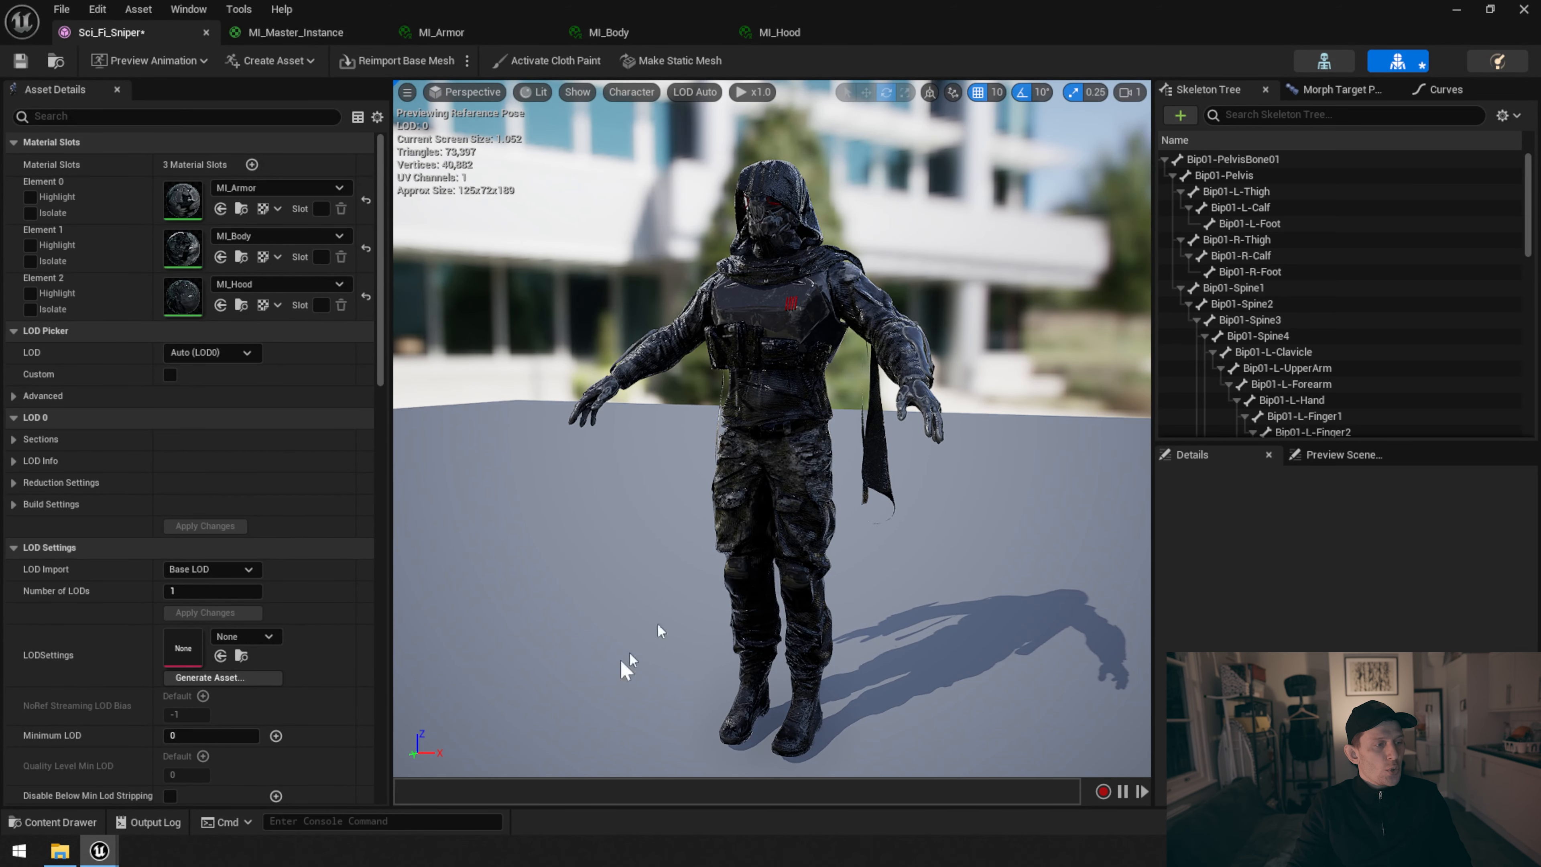
{"action": "left_click", "coordinate": [53, 822]}
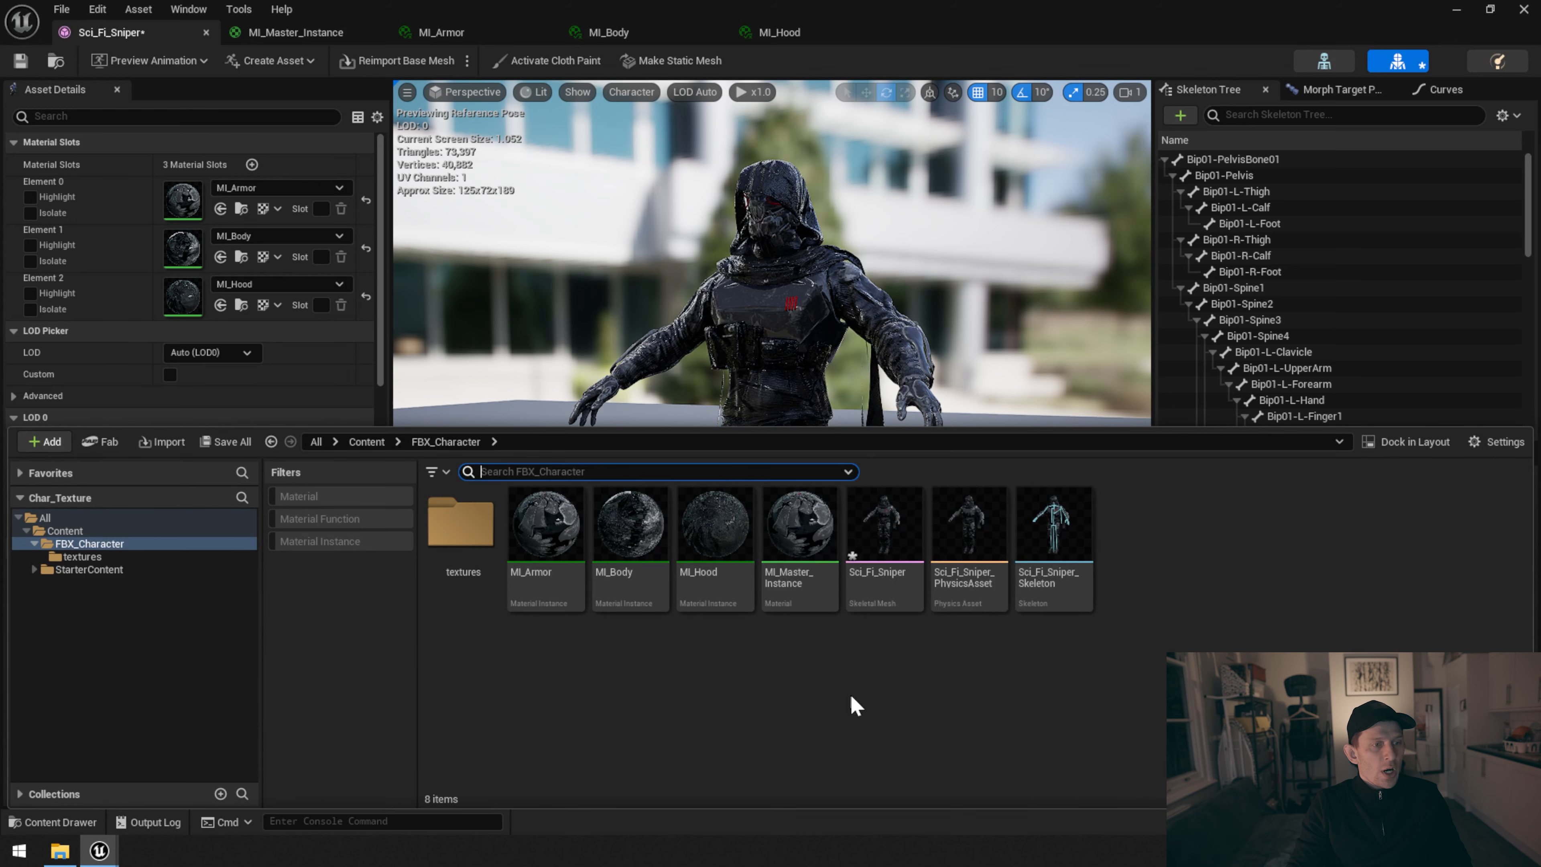
{"action": "double_click", "coordinate": [799, 540]}
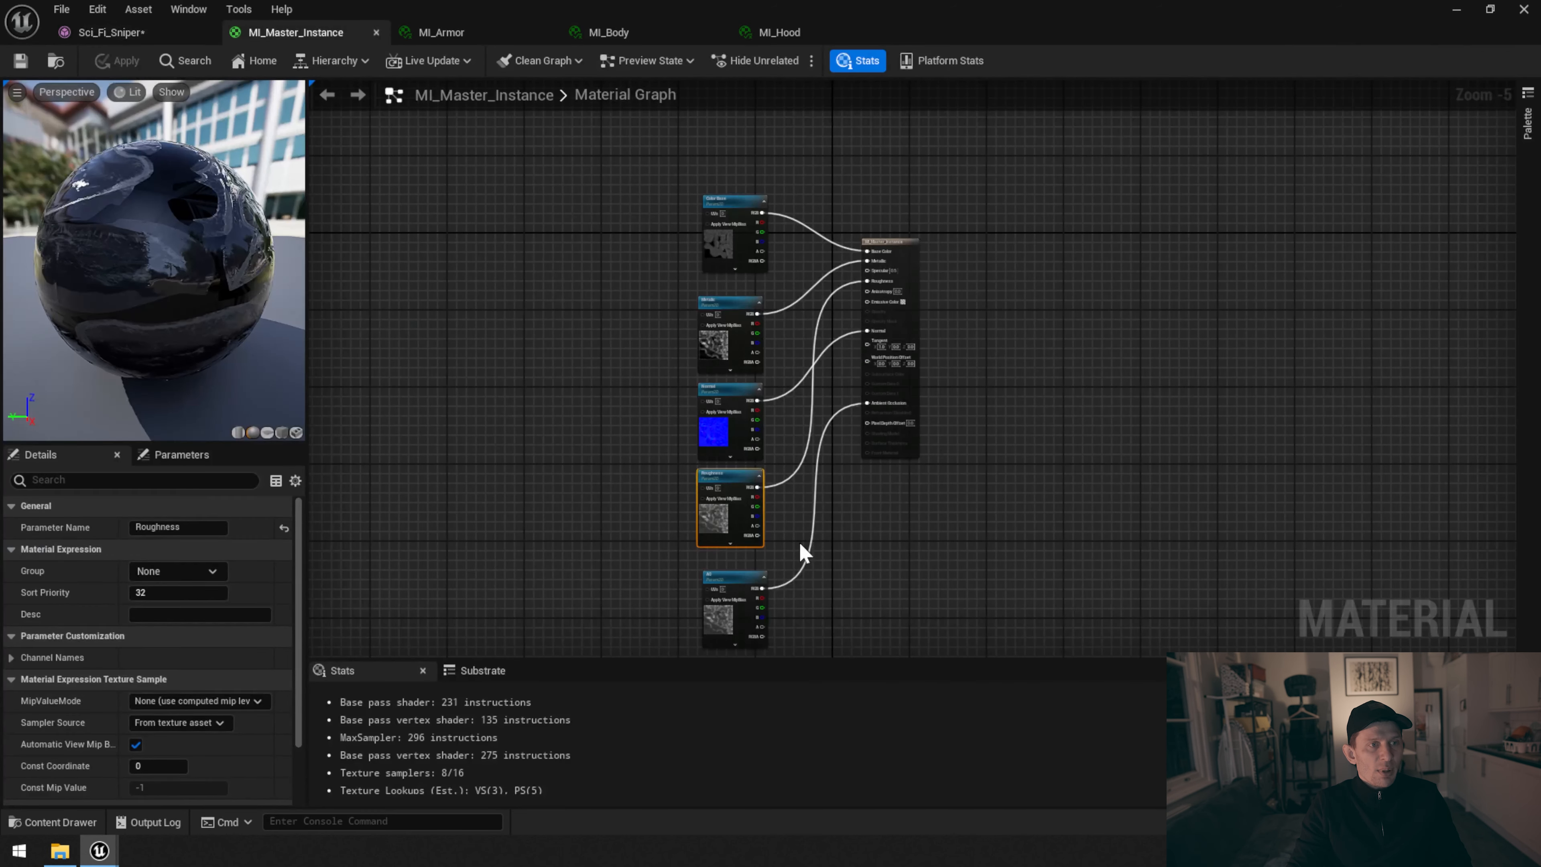
{"action": "scroll", "coordinate": [891, 286], "scroll_direction": "up", "scroll_amount": 2}
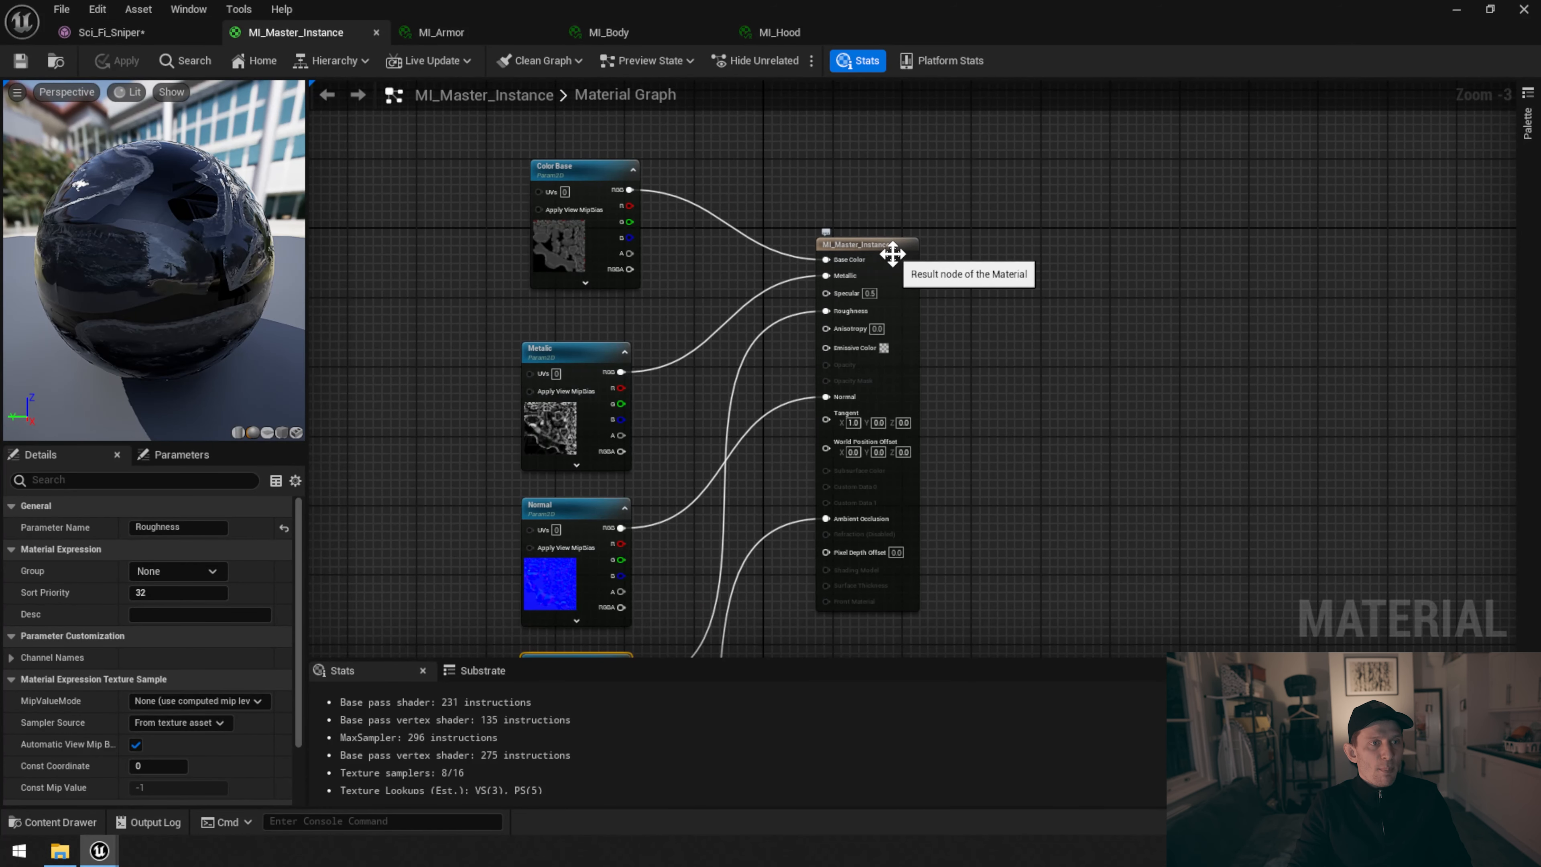
{"action": "left_click", "coordinate": [892, 254]}
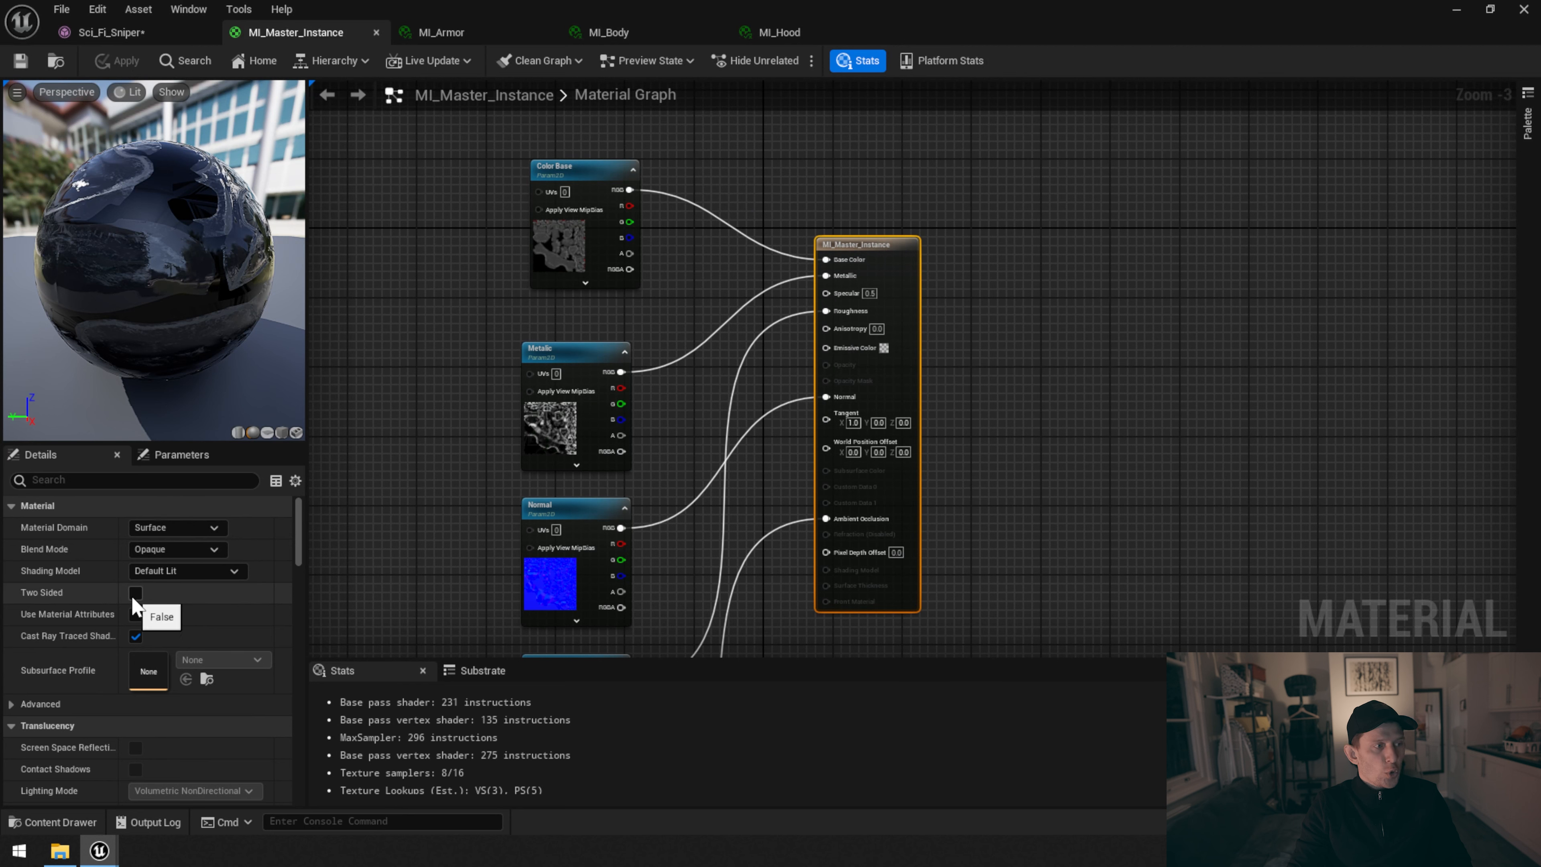
{"action": "left_click", "coordinate": [135, 593]}
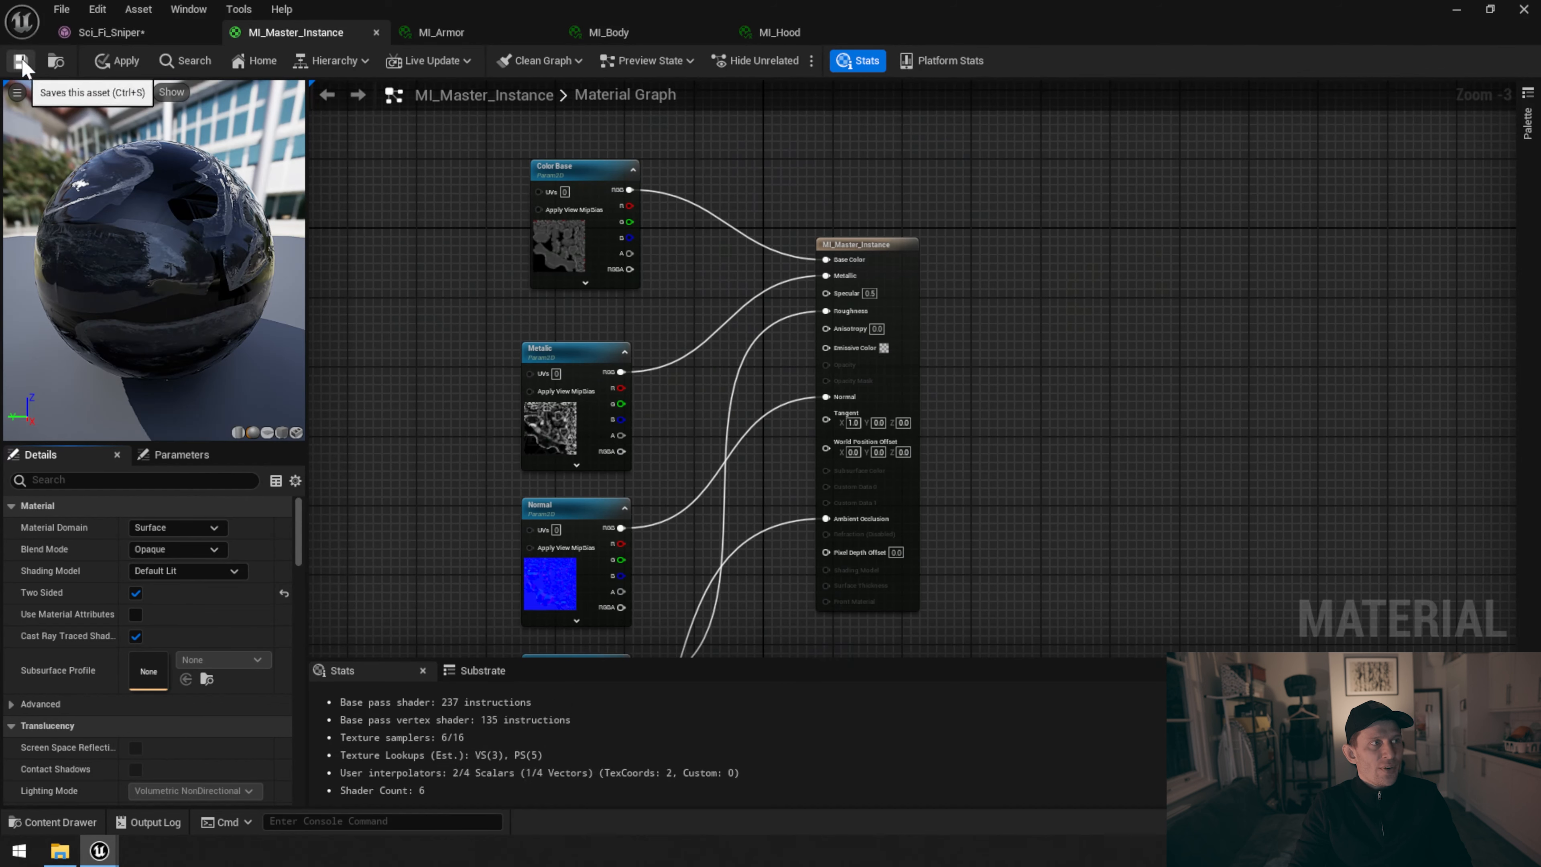
{"action": "left_click", "coordinate": [146, 34]}
{"action": "mouse_move", "coordinate": [700, 380]}
{"action": "left_mouse_down", "text": "alt"}
{"action": "mouse_move", "coordinate": [880, 380]}
{"action": "mouse_move", "coordinate": [649, 370]}
{"action": "mouse_move", "coordinate": [677, 371]}
{"action": "left_mouse_up", "text": "alt"}
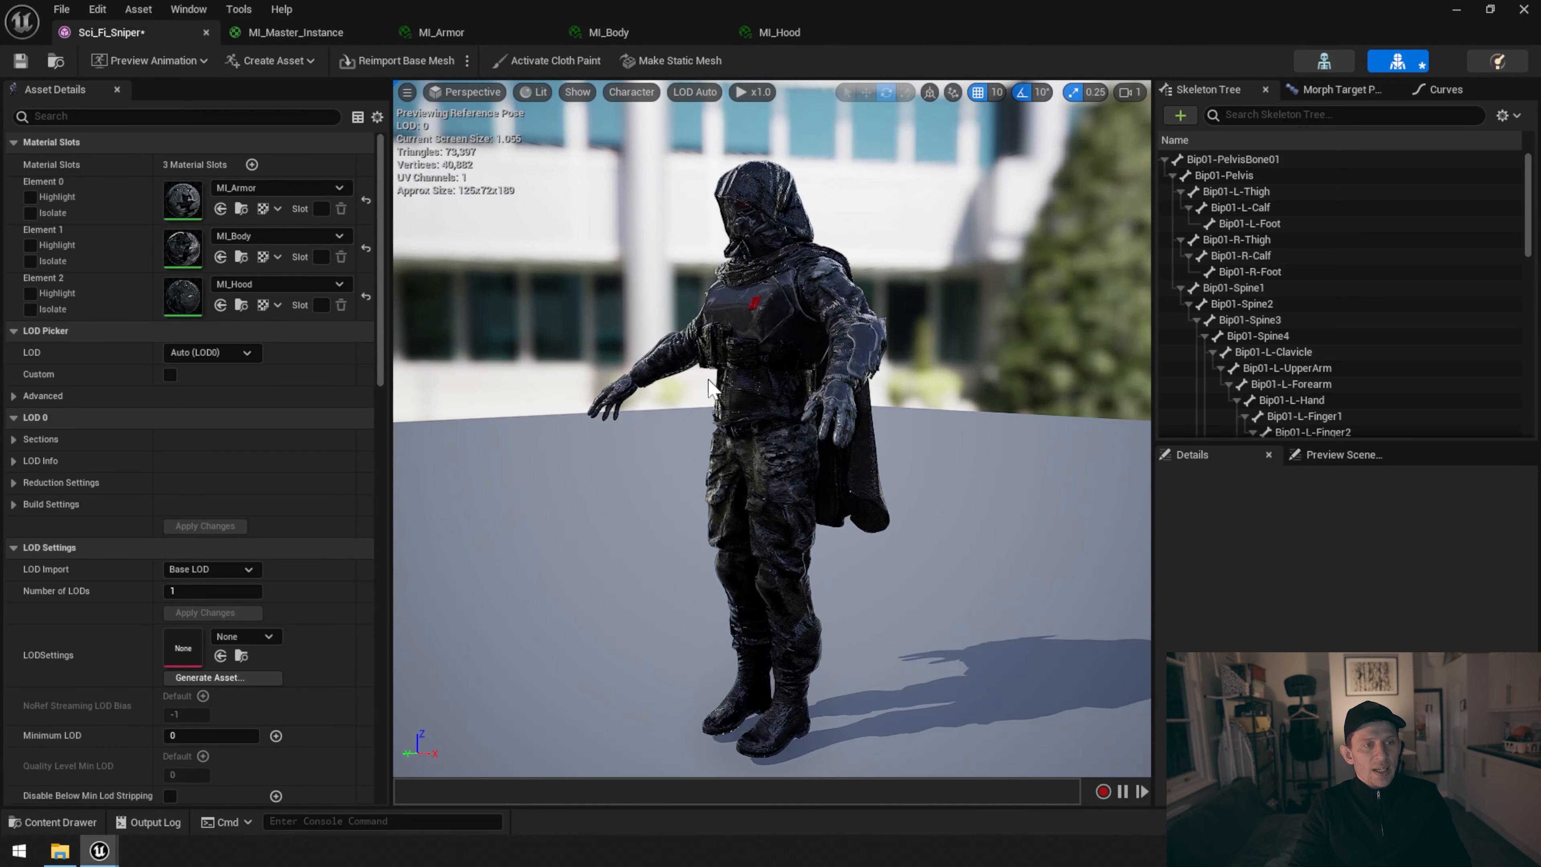